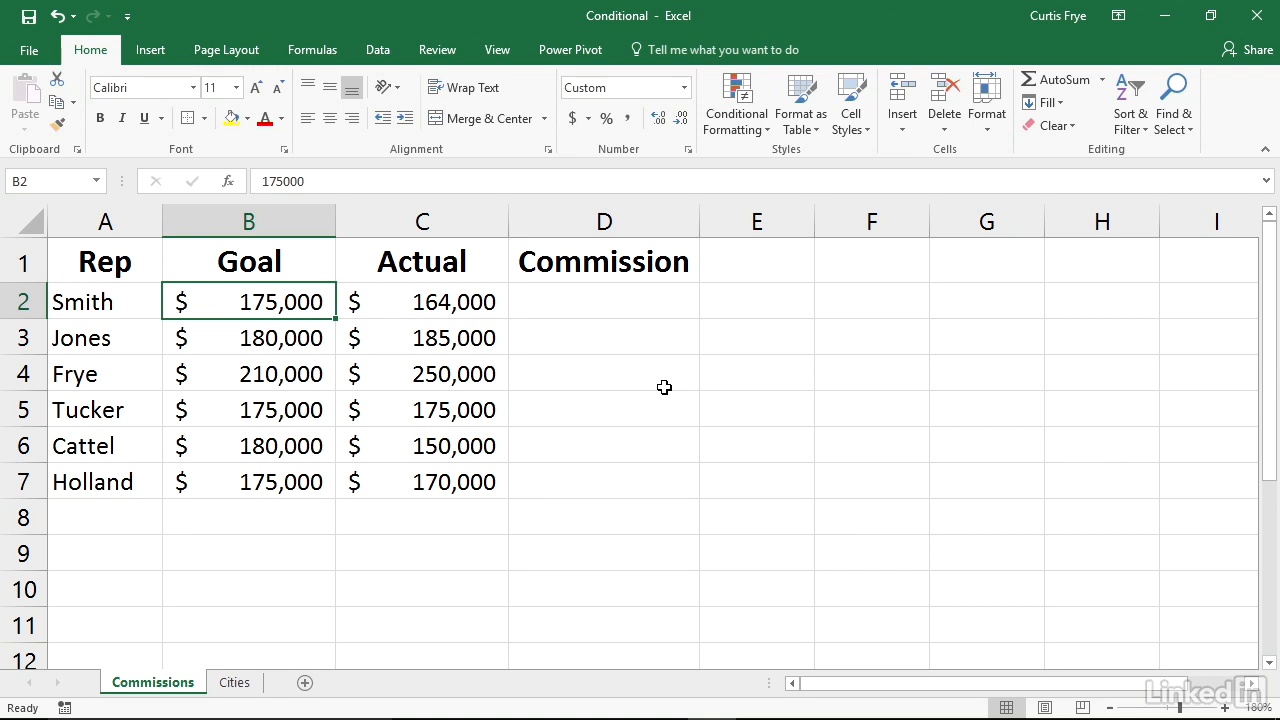
Enter =IF(C2>=B2,C2*7%,C2*5%) in cell D2 to calculate the first rep's commission
left_click(646, 309)
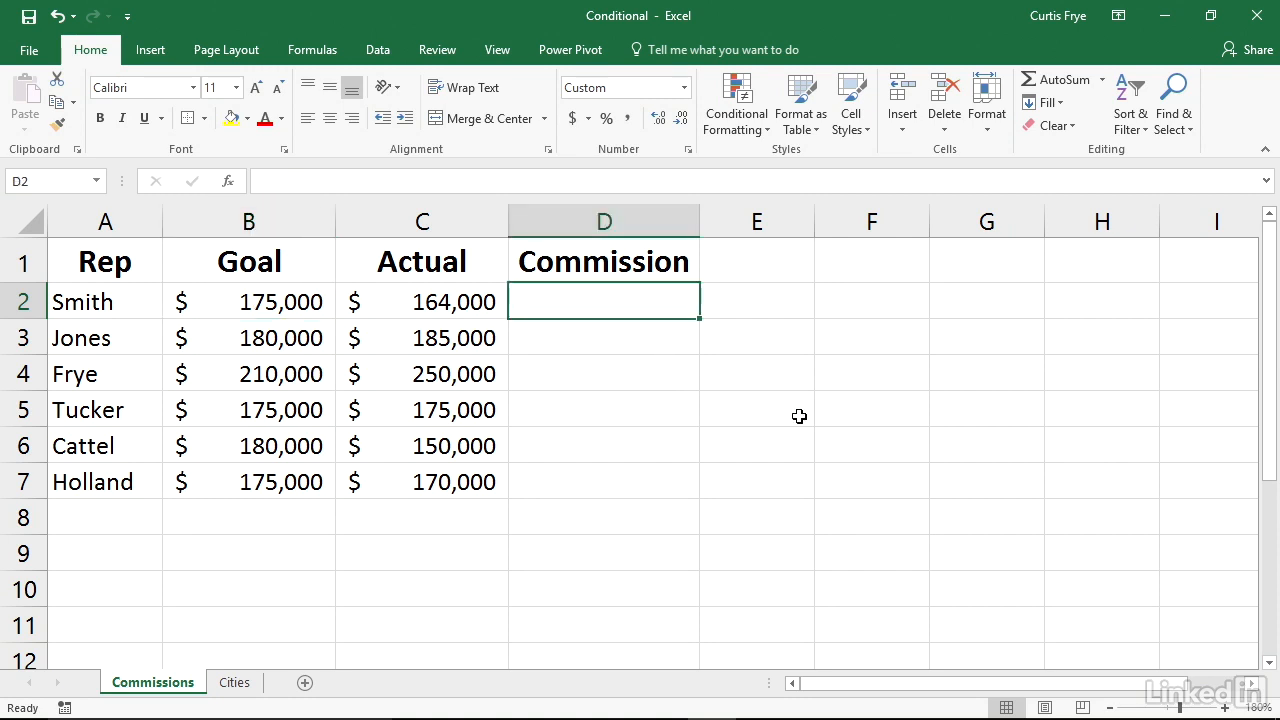
type("=")
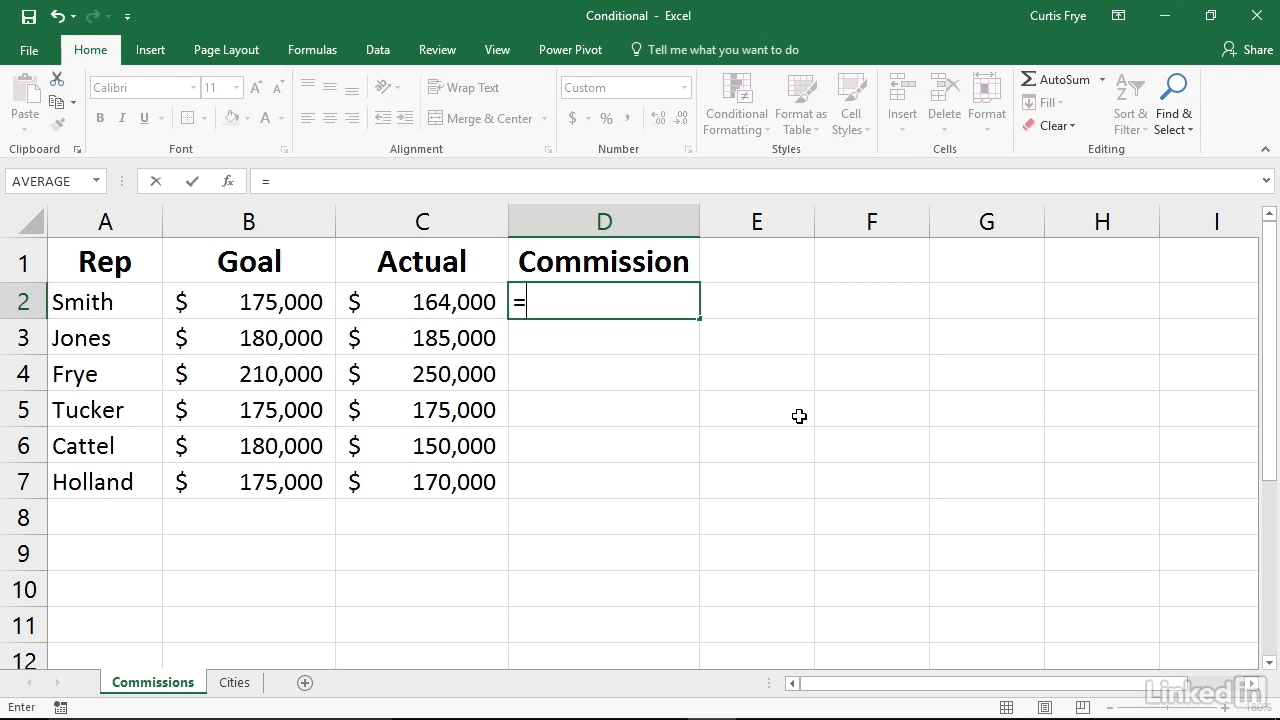
type("IF(")
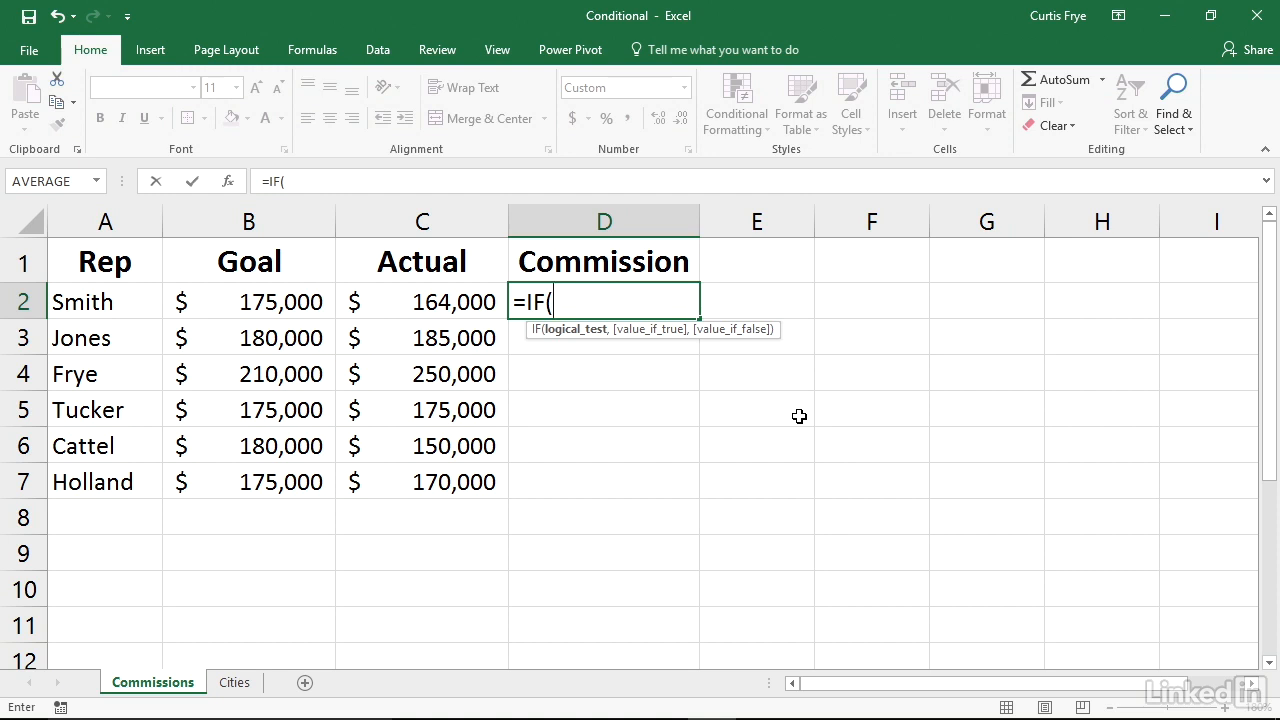
type("C")
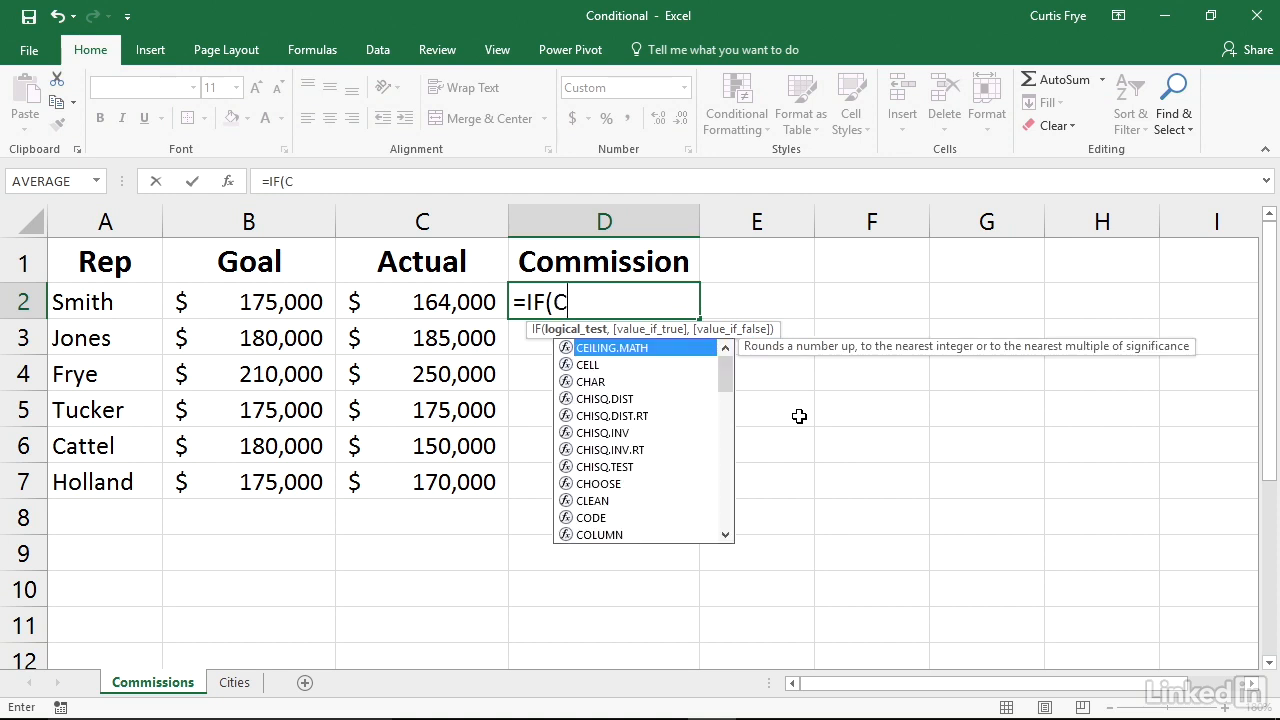
type("2>=")
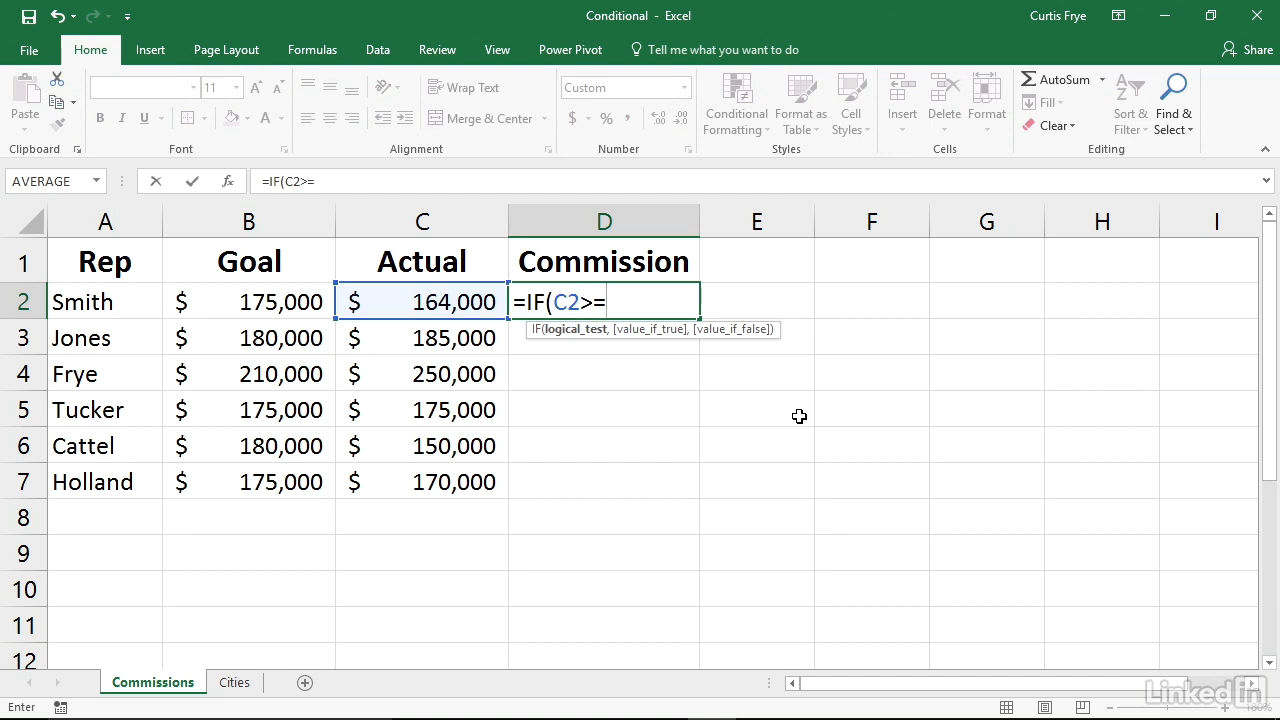
type("B2")
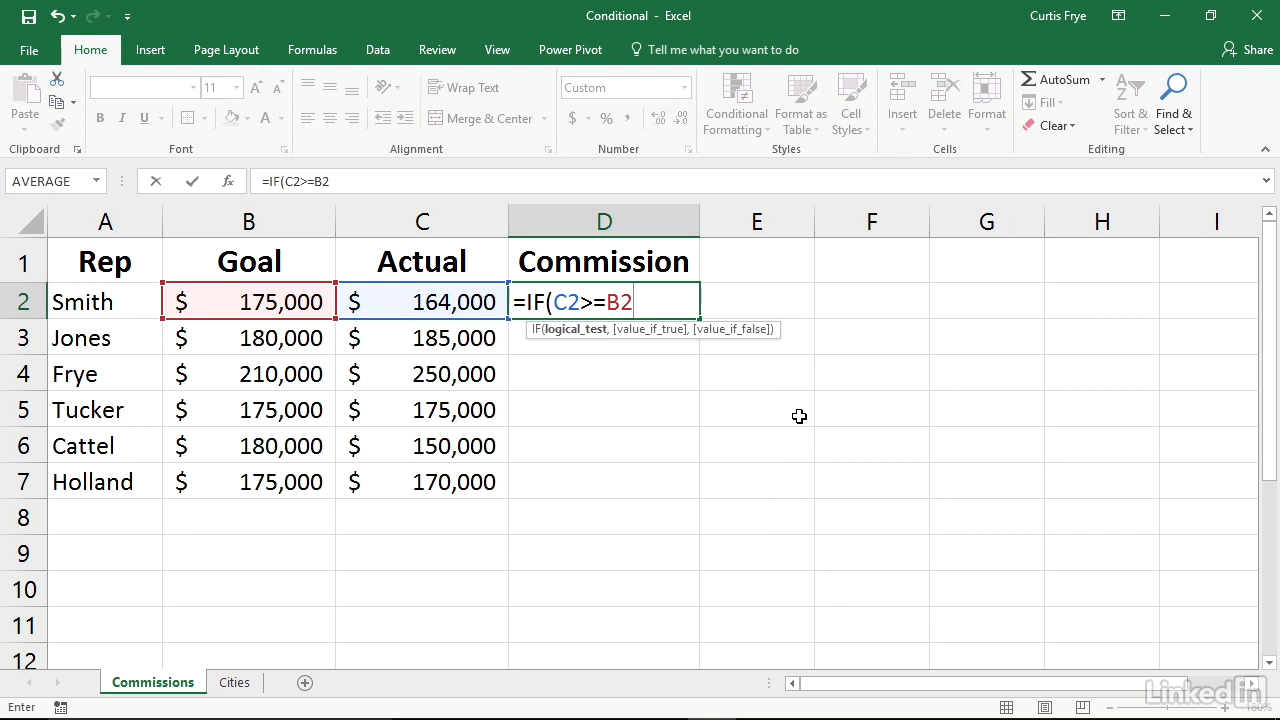
type(",")
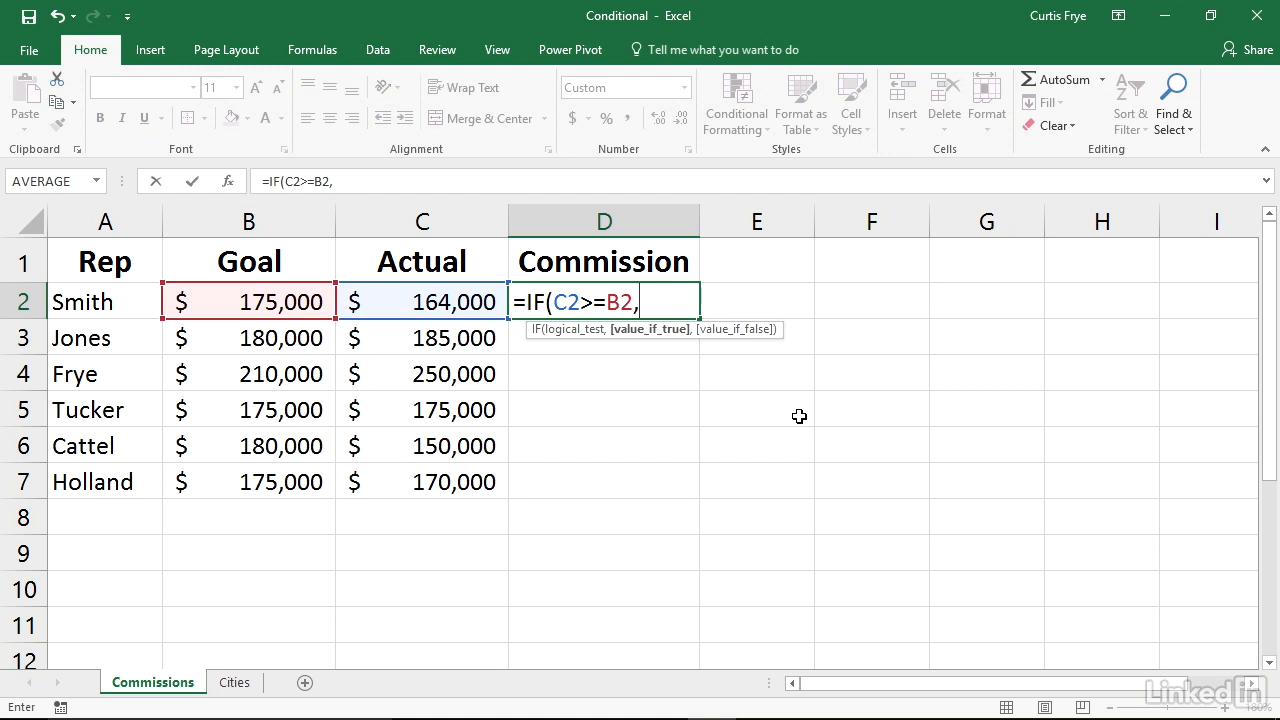
type("C2*")
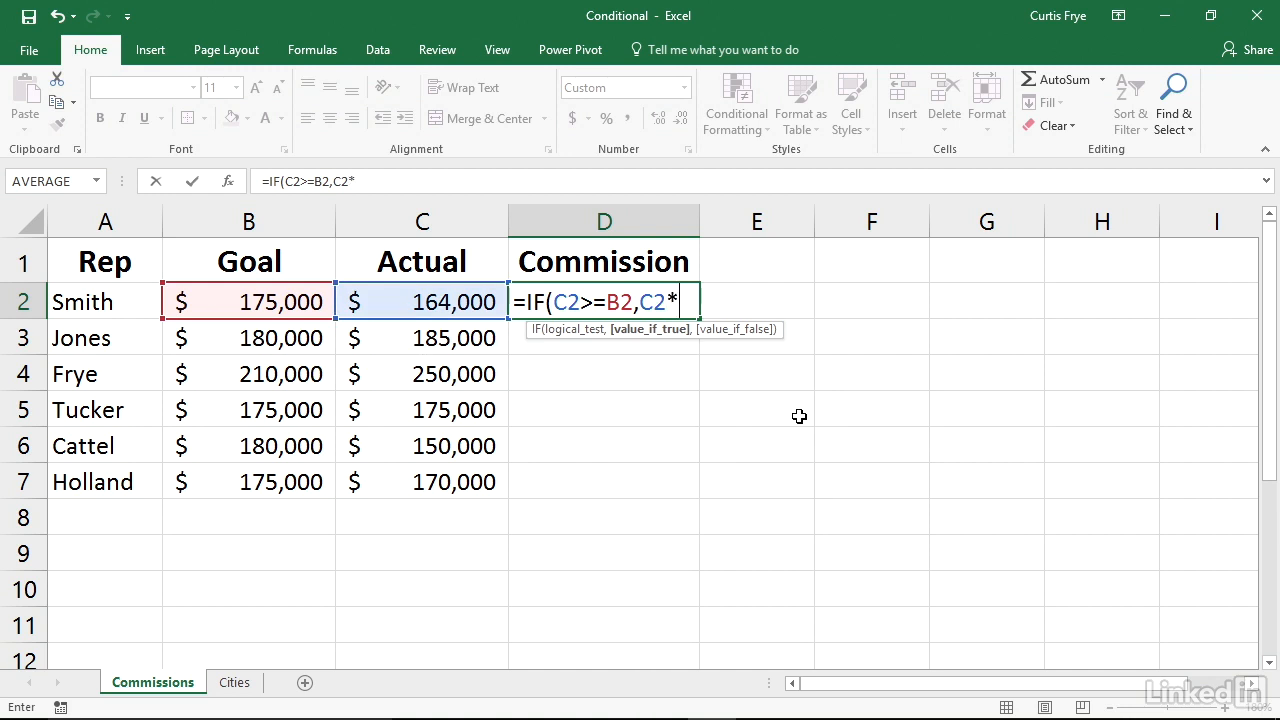
type("7%,")
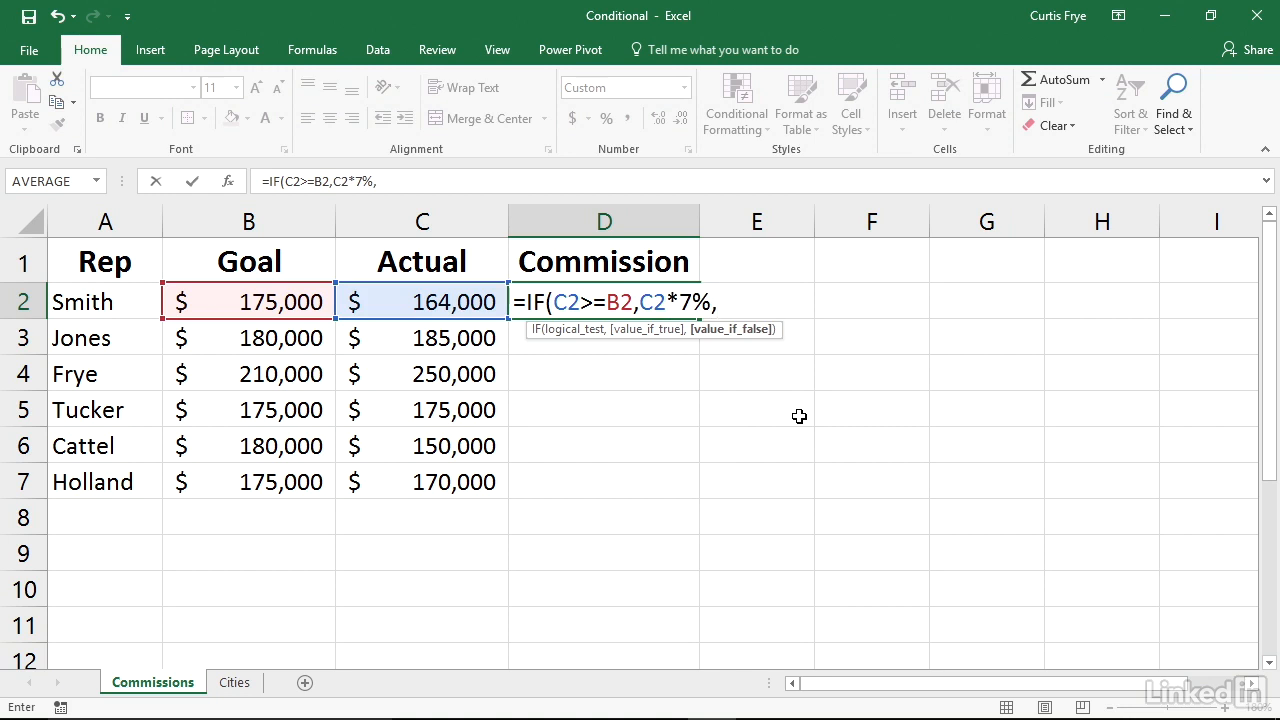
type("C2")
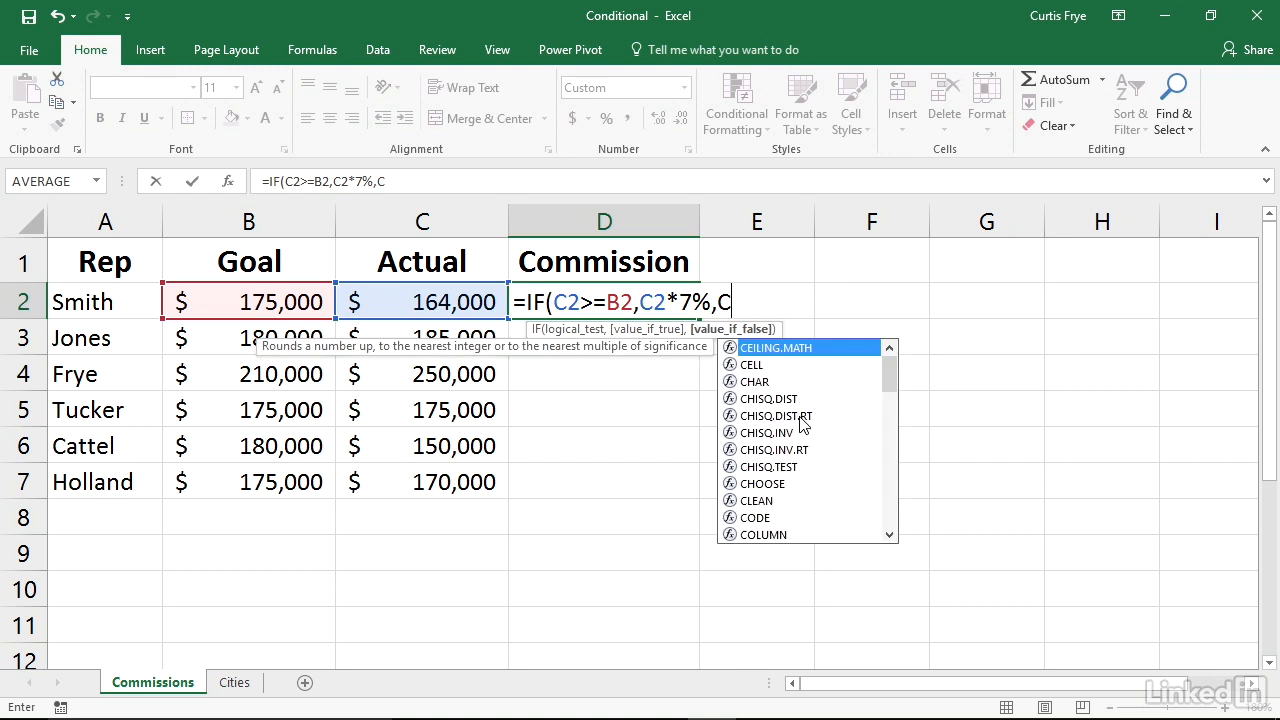
type("*5")
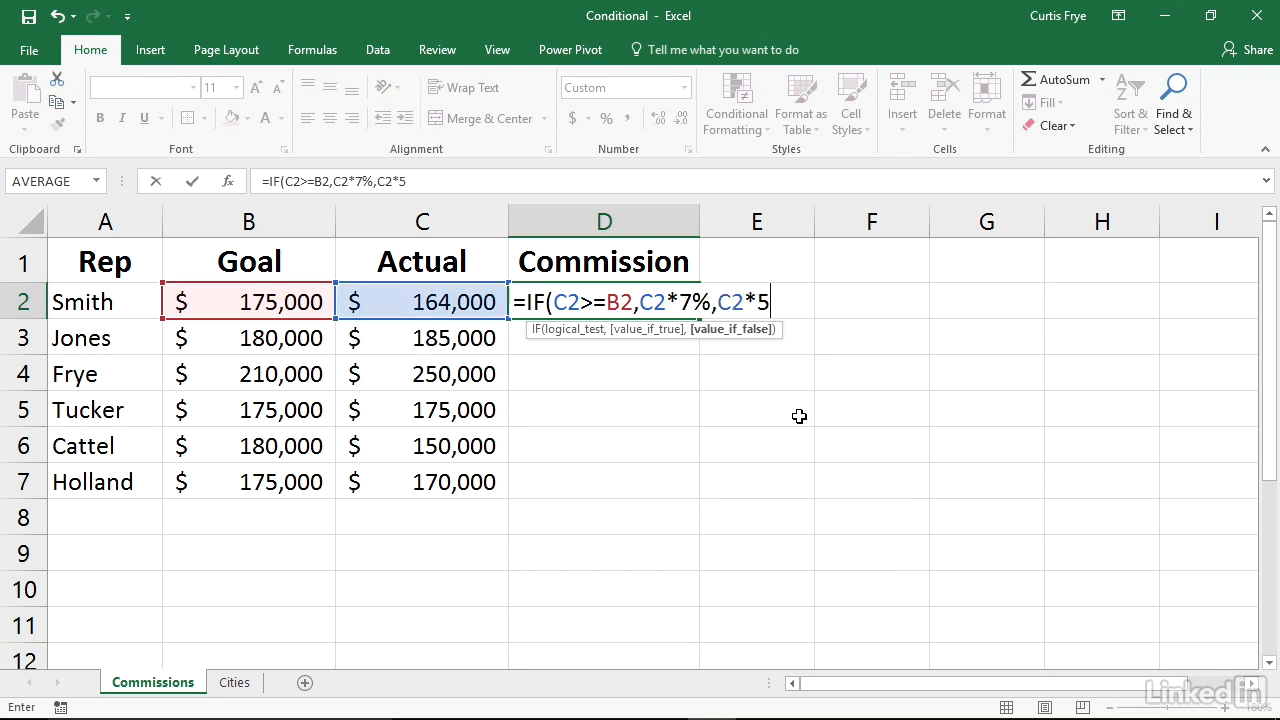
type("%)")
key("Return")
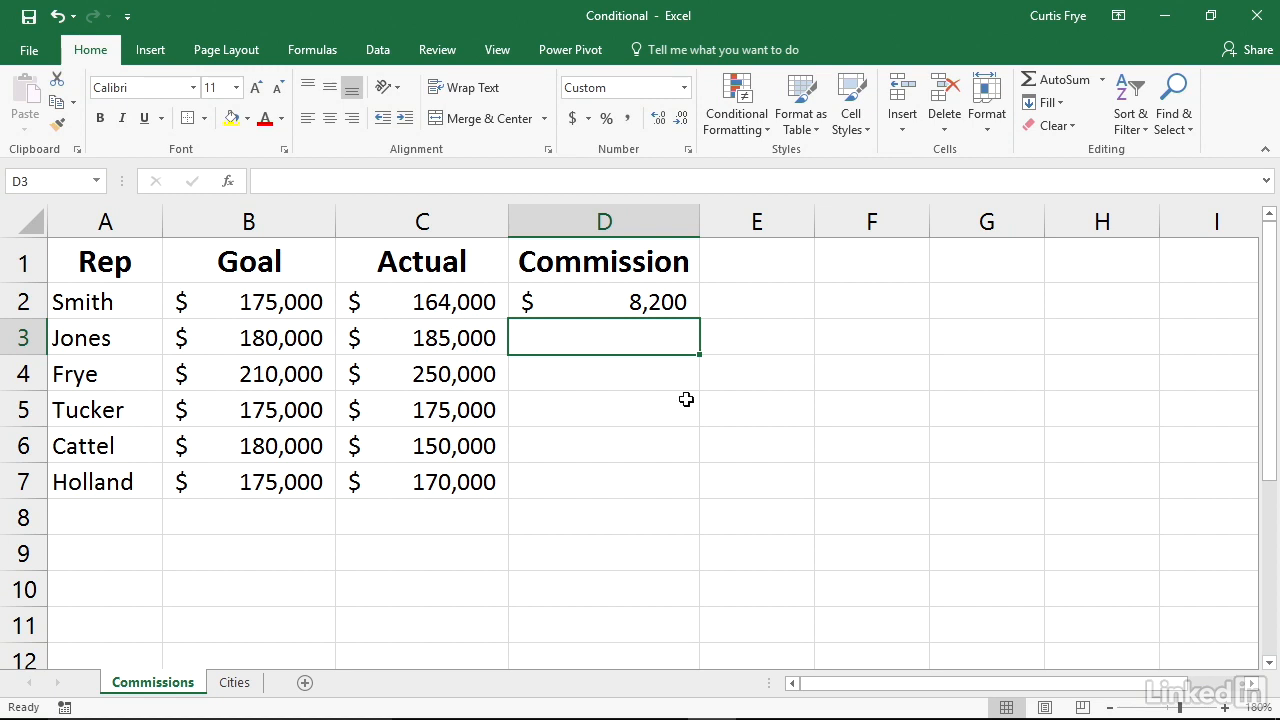
Copy the commission formula from D2 into D3:D7, check the formula in D7, and clear the copy marquee
left_click(634, 298)
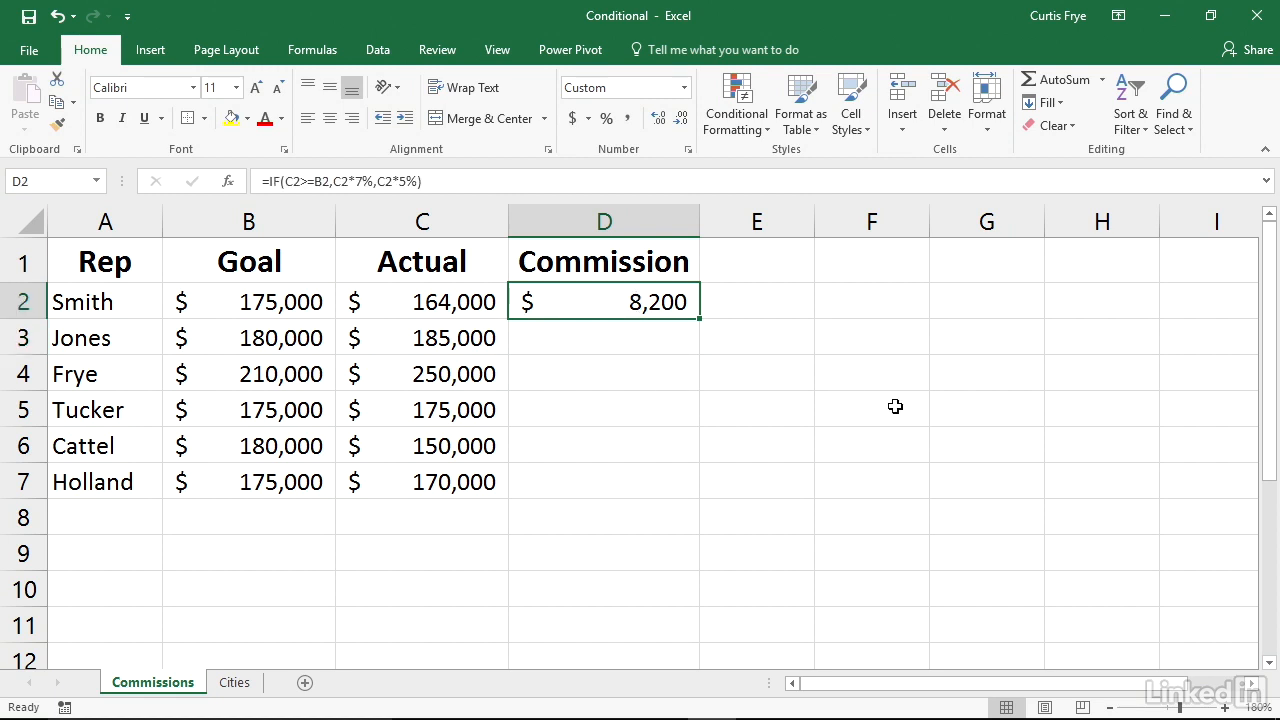
key("ctrl+c")
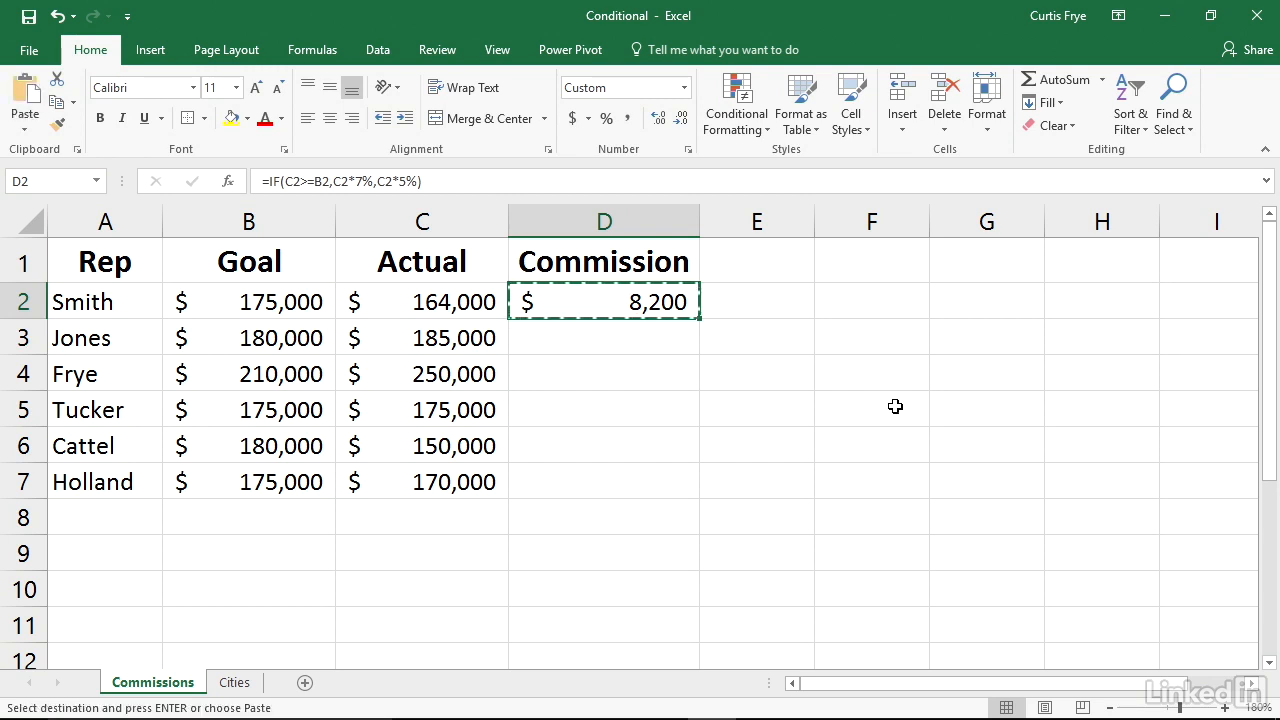
left_click_drag(628, 336, 612, 482)
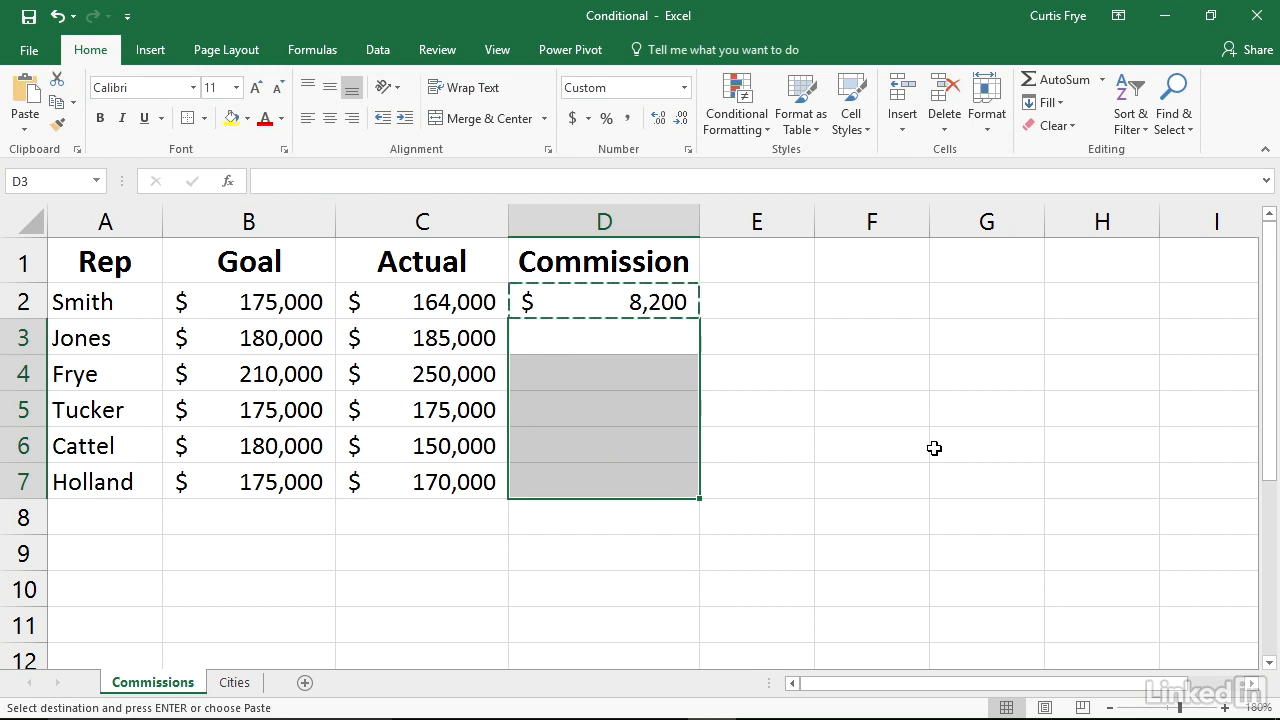
key("ctrl+v")
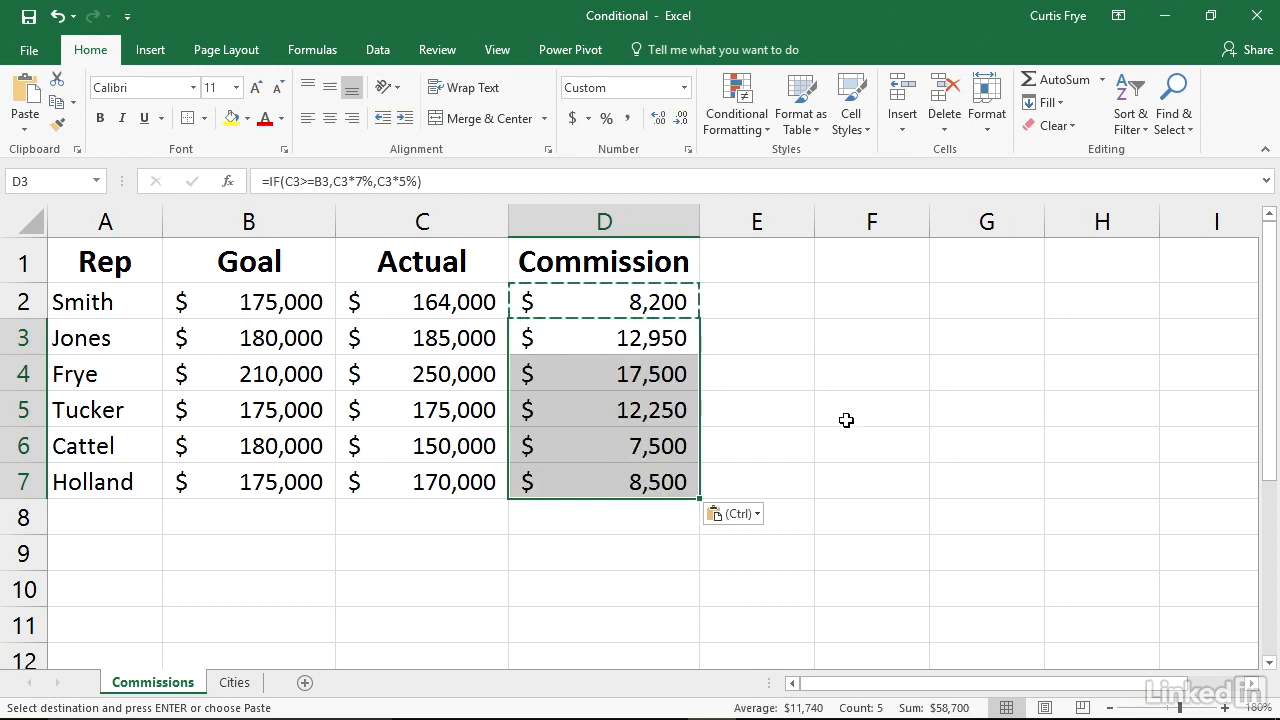
left_click(668, 484)
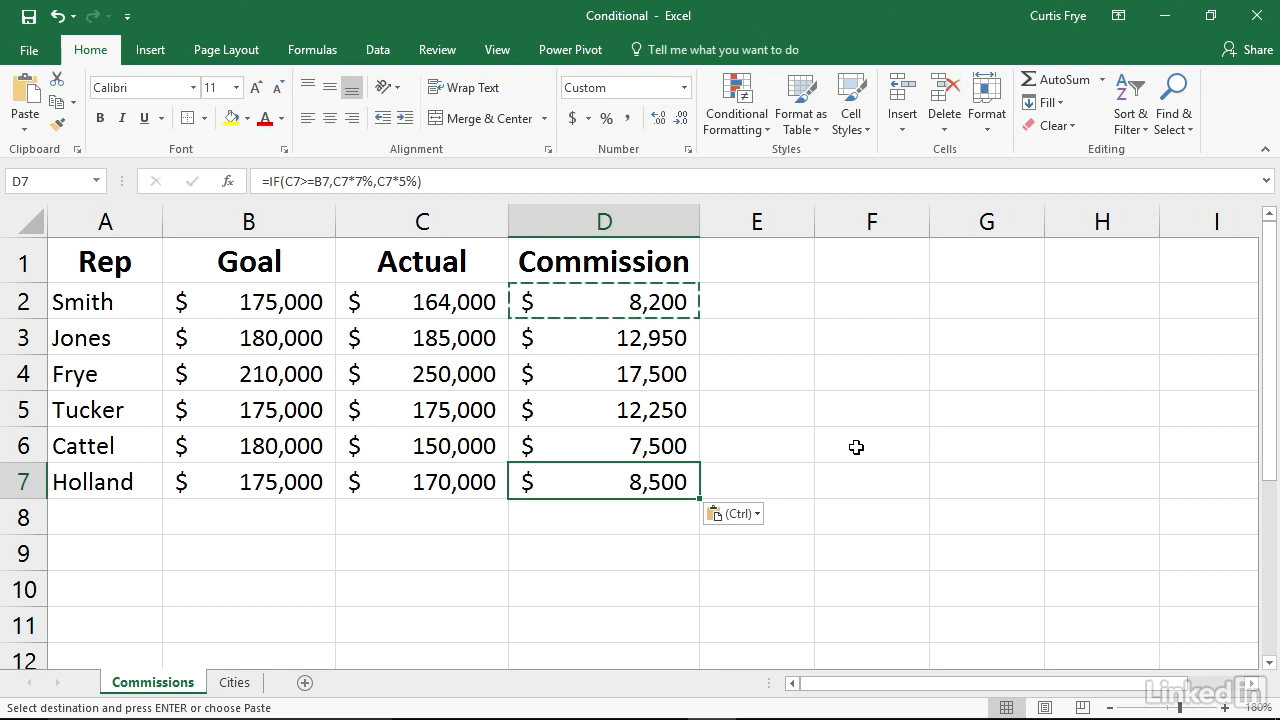
key("Escape")
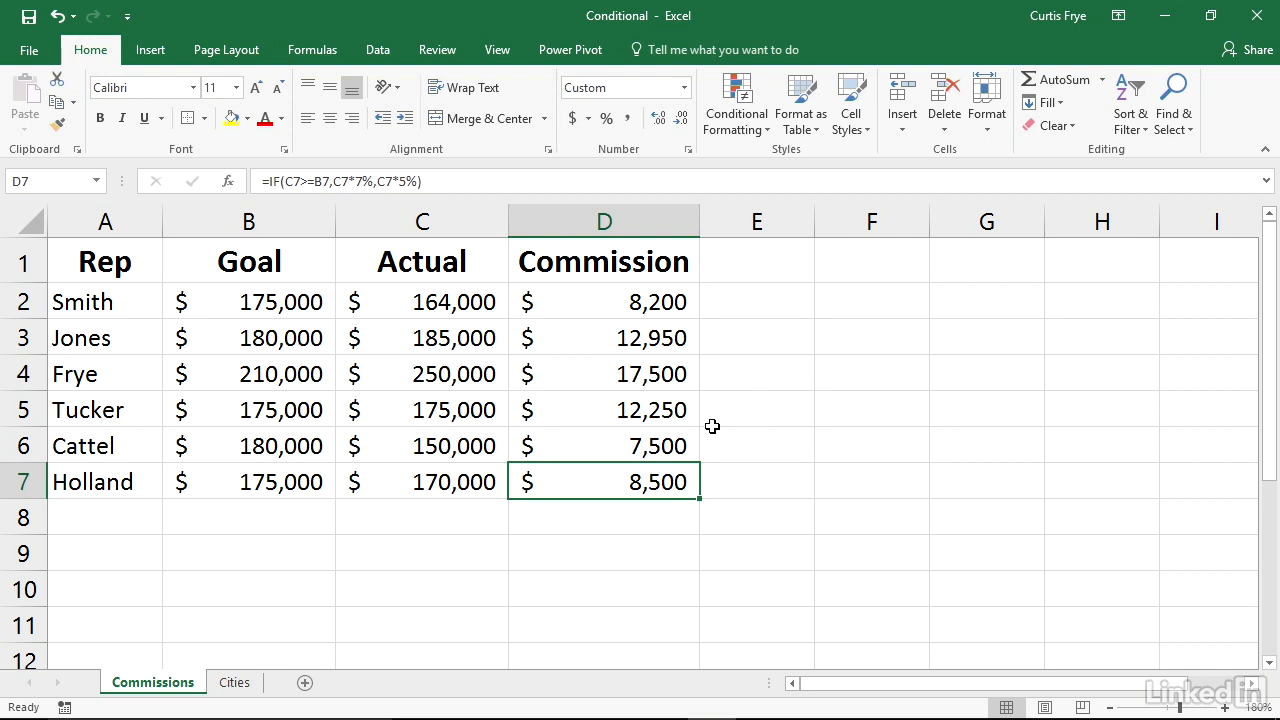
On the Cities sheet, enter =SUMIF(B2:B9,"Portland",C2:C9) in cell F2 to total Portland's revenue
left_click(236, 683)
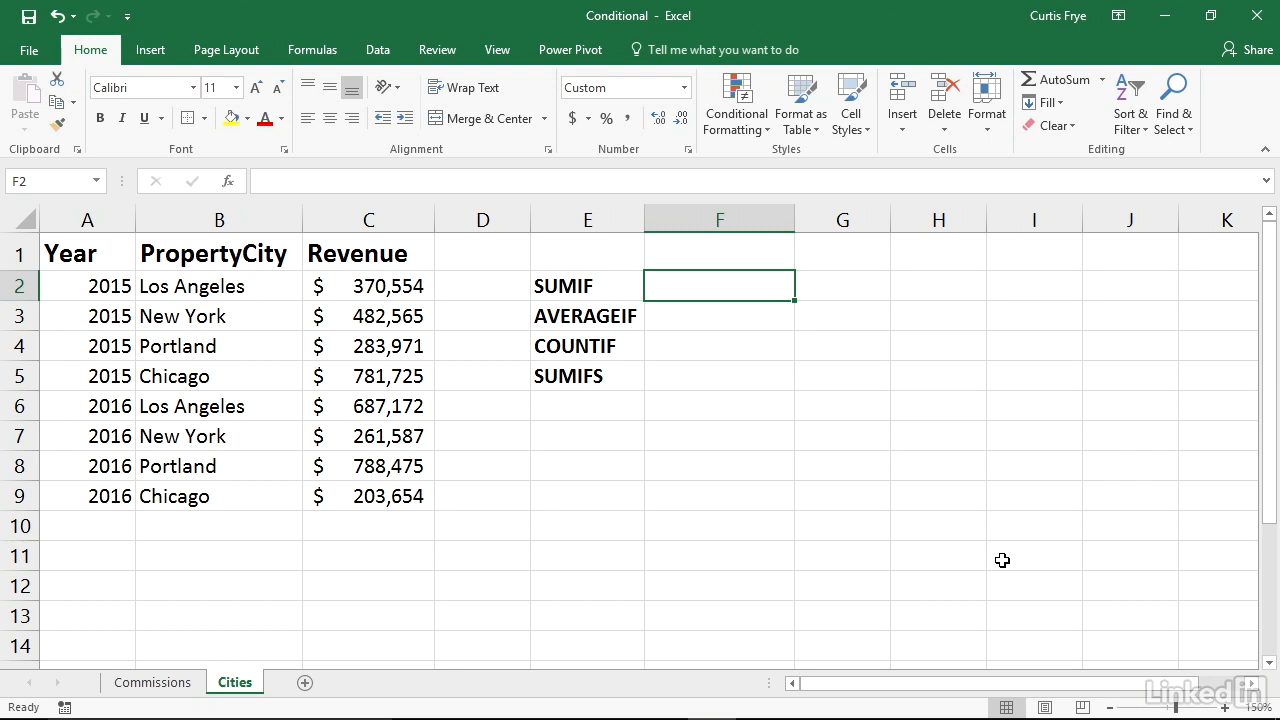
type("=")
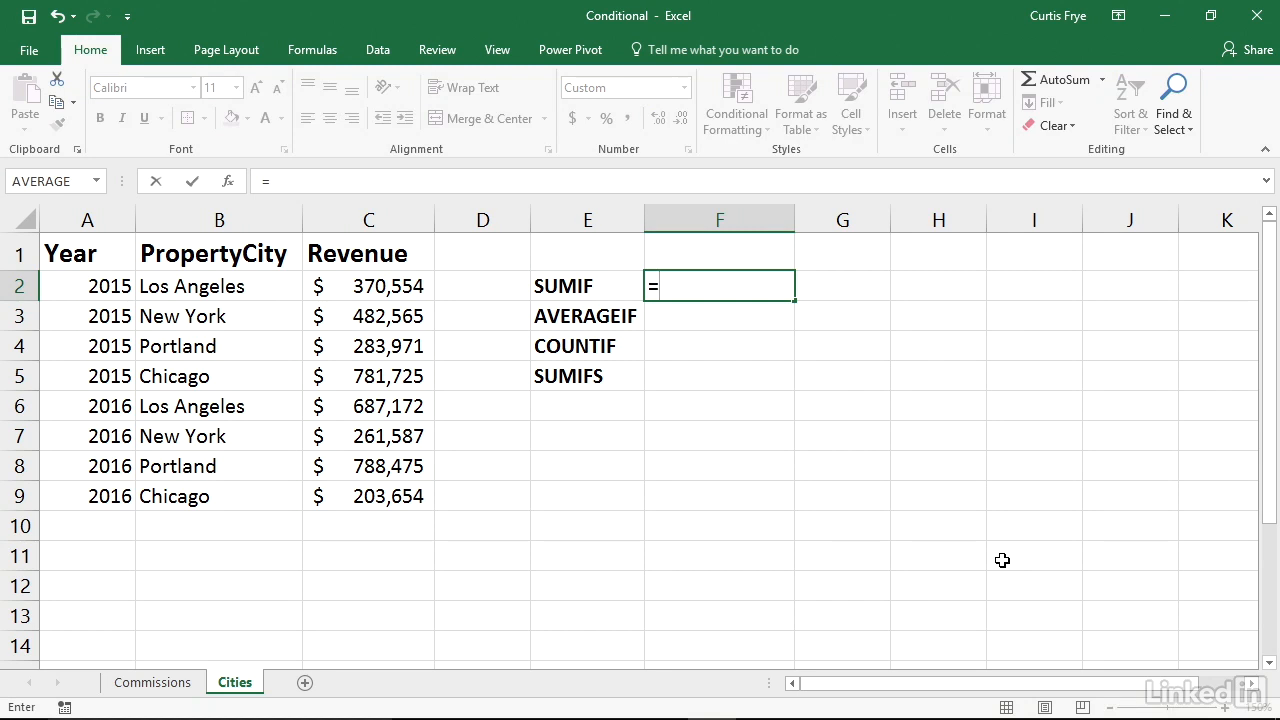
type("SUMIF(")
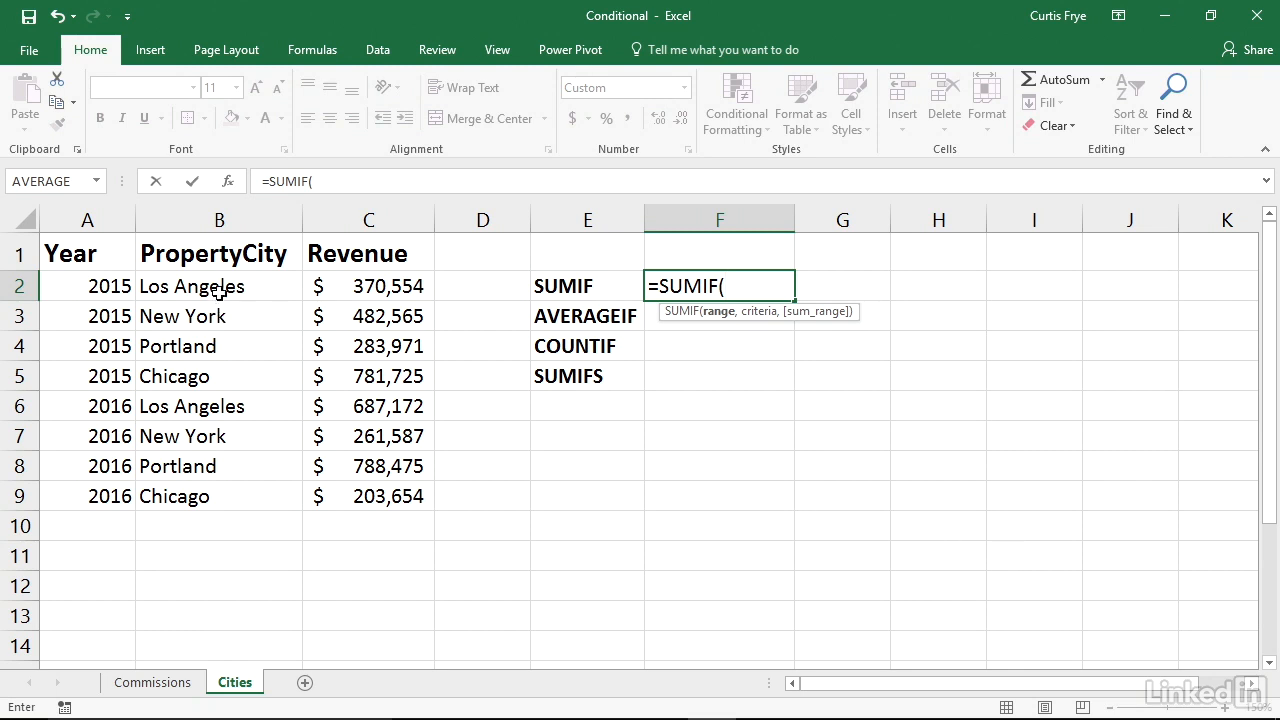
left_click_drag(220, 290, 197, 491)
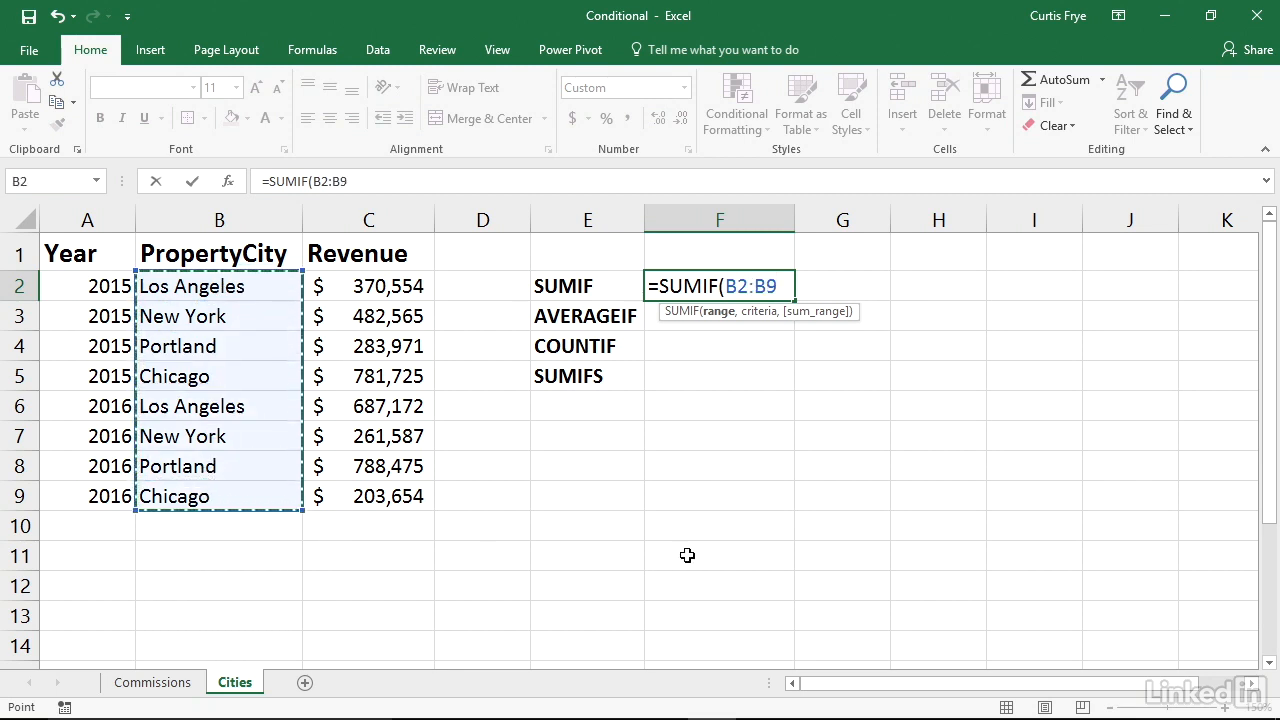
type(",")
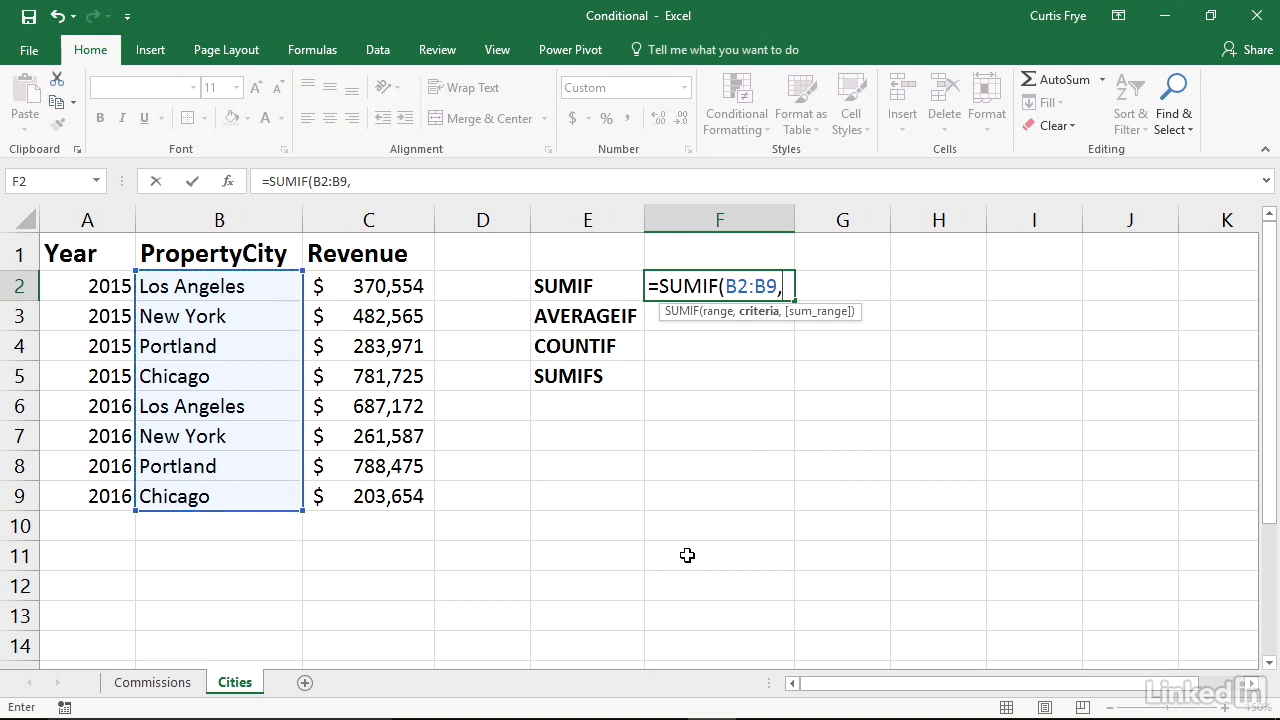
type("\"Portland")
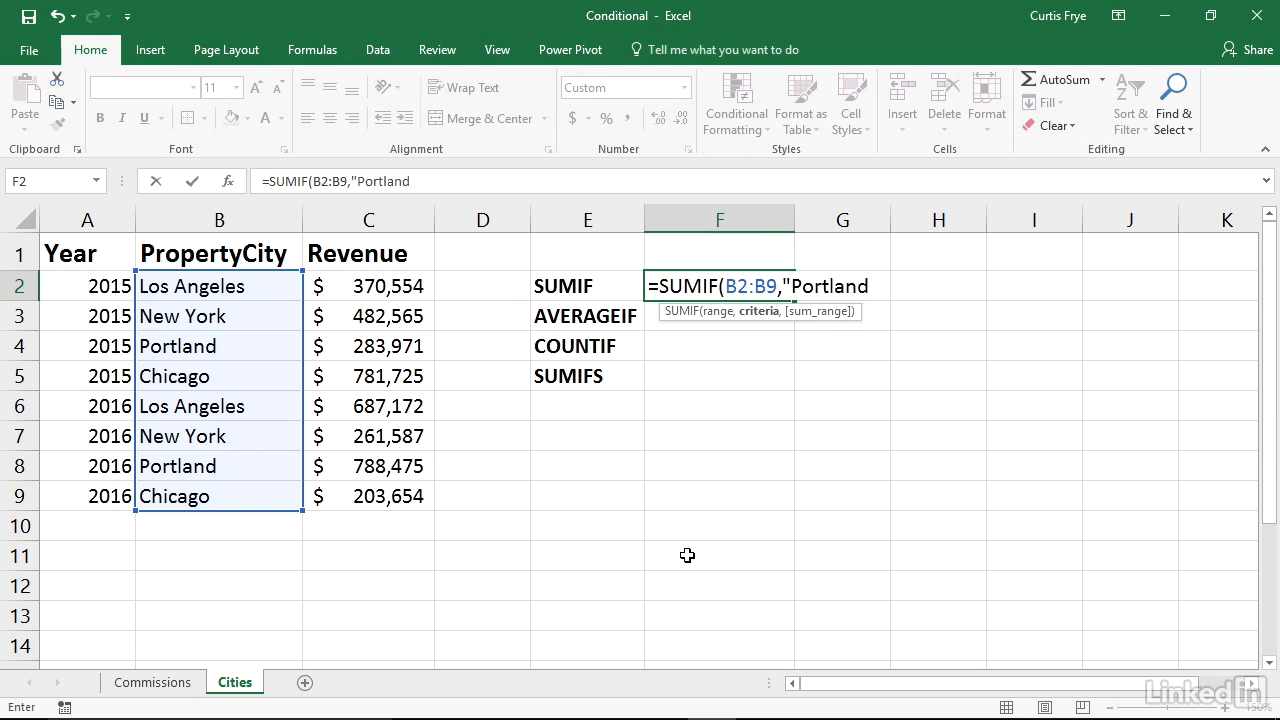
type("\",")
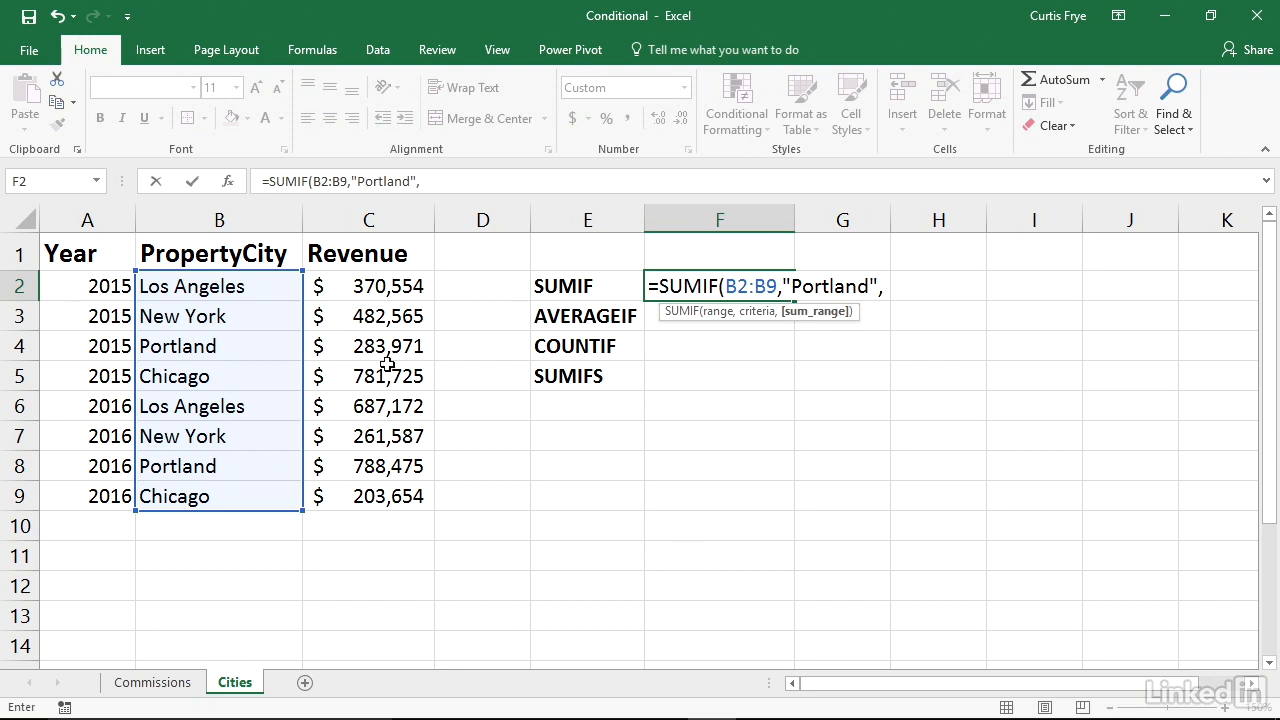
left_click_drag(378, 286, 376, 494)
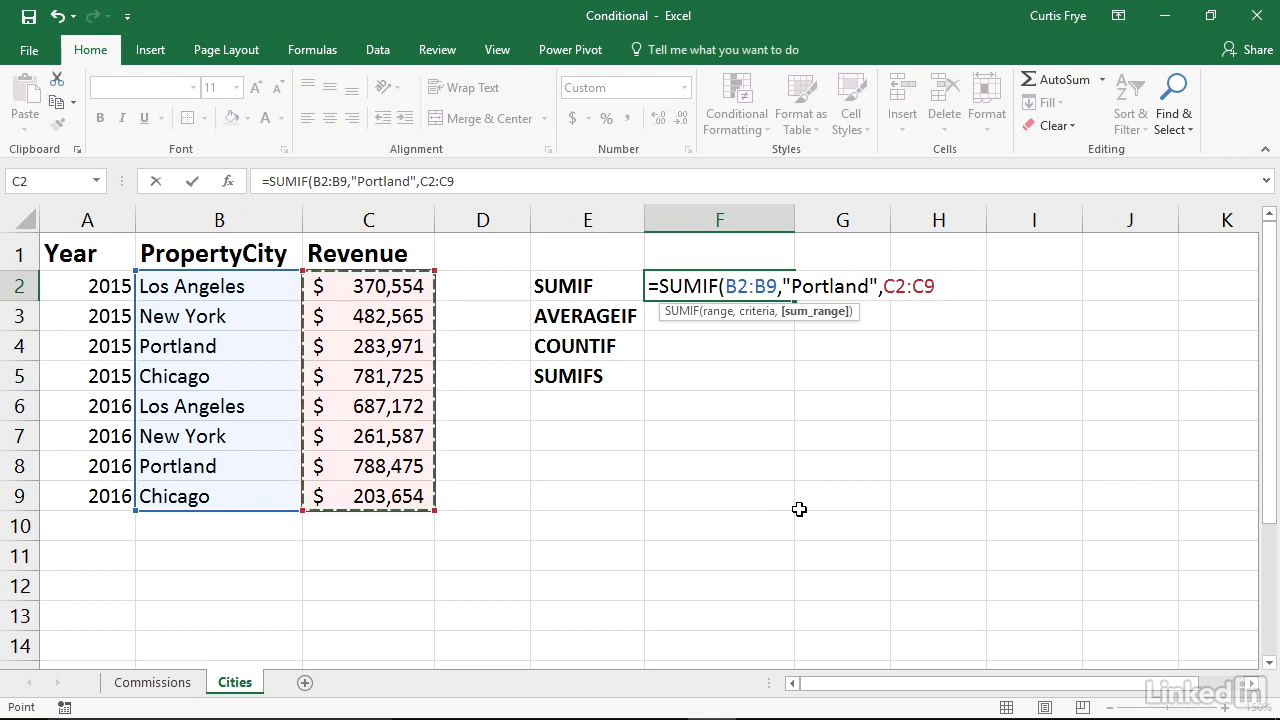
type(")")
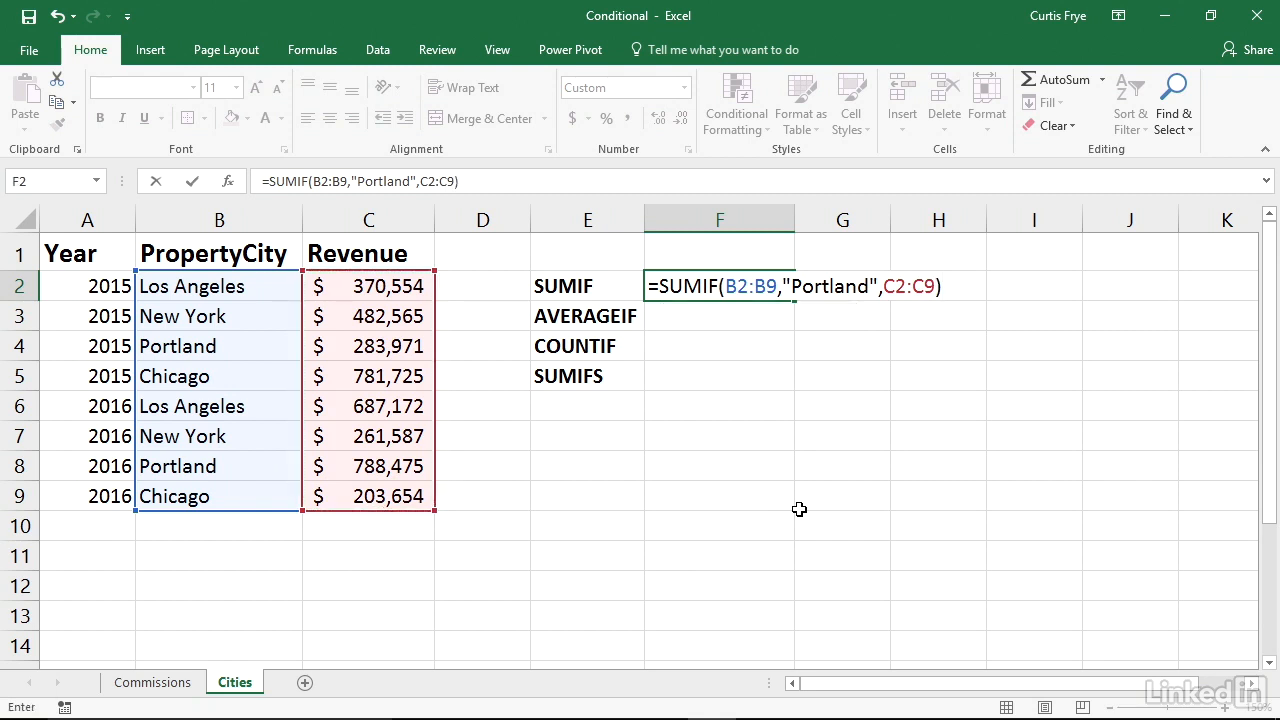
key("Return")
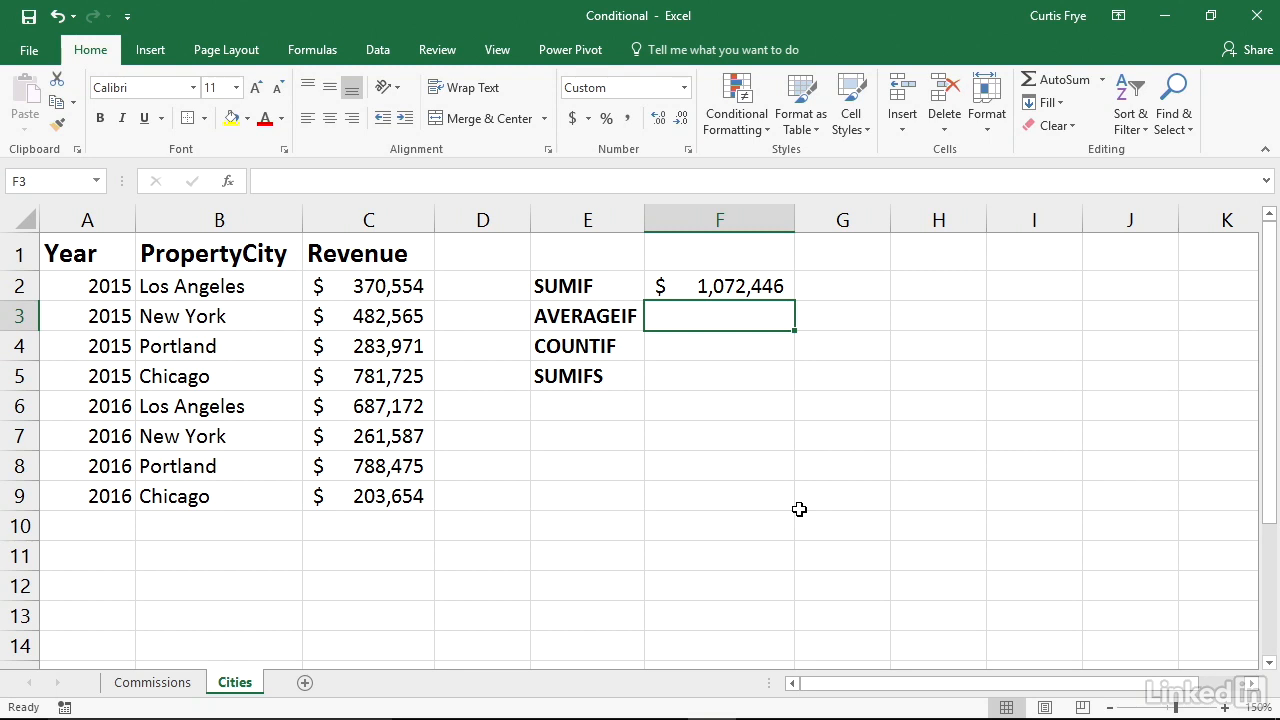
Enter =AVERAGEIF(A2:A9,"=2016",C2:C9) in cell F3 to average the 2016 revenue
type("=AVERAGEIF(")
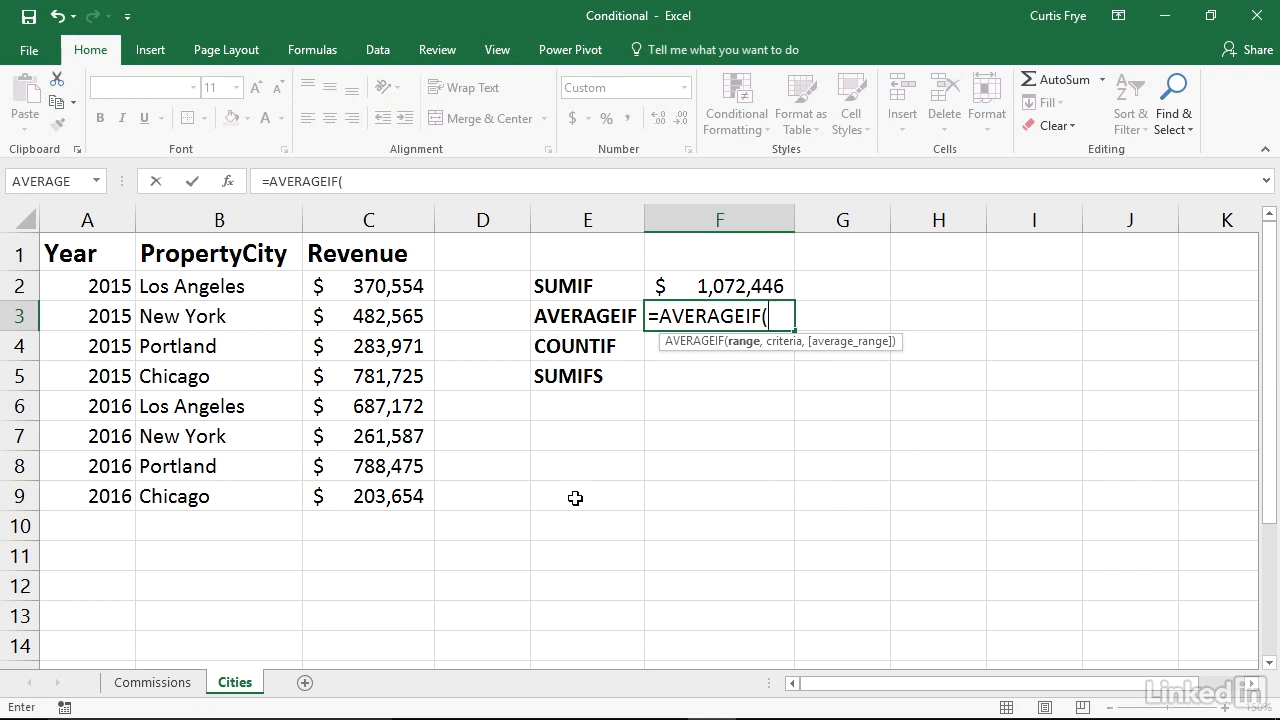
left_click_drag(103, 286, 70, 492)
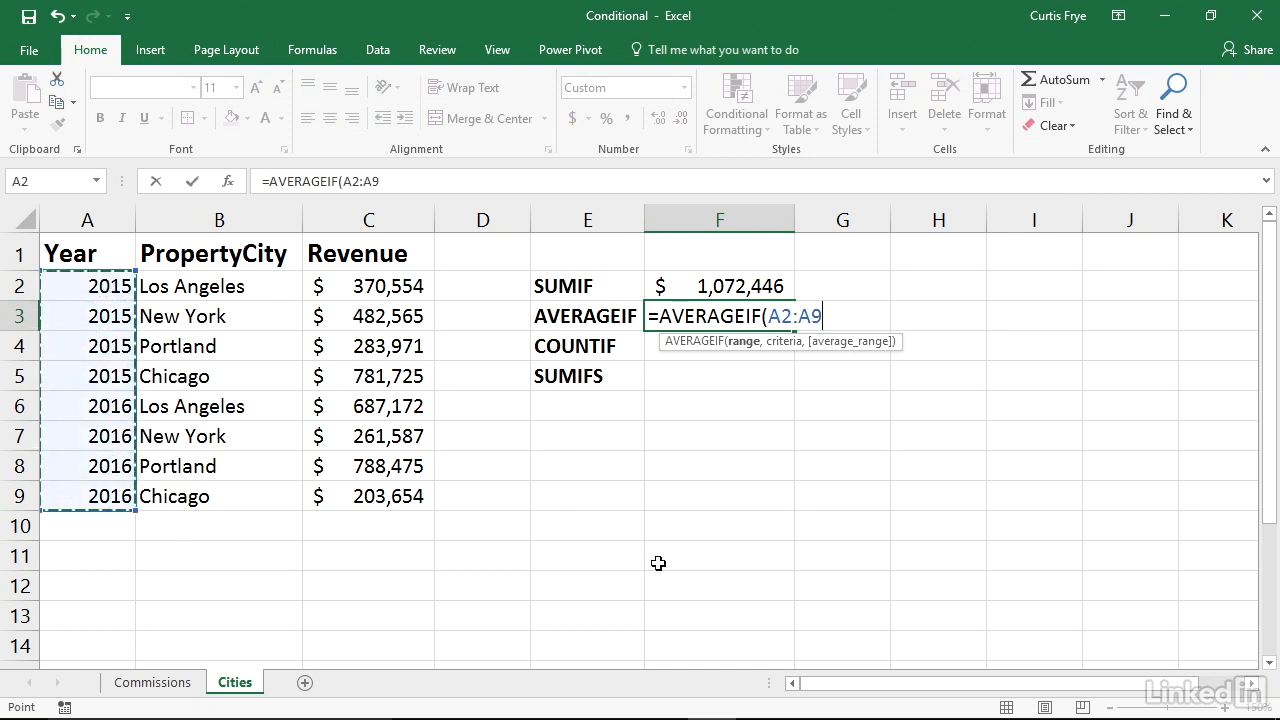
type(",\"")
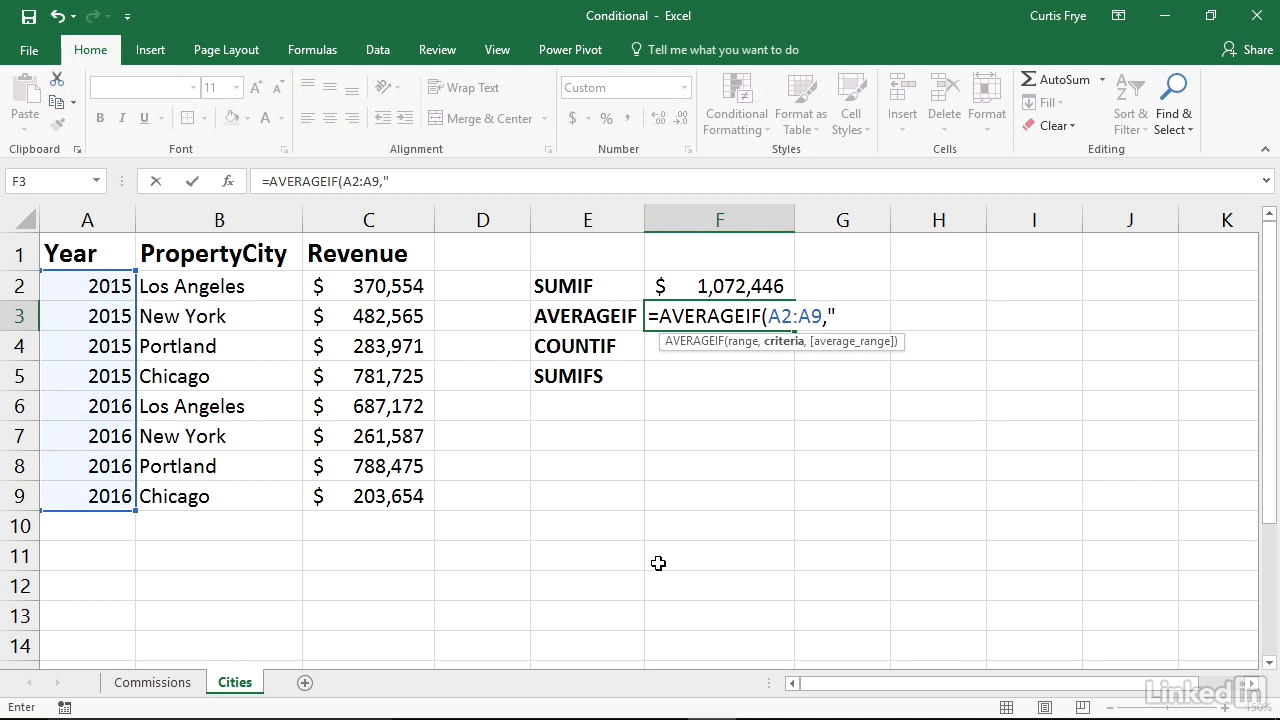
type("=2016\",")
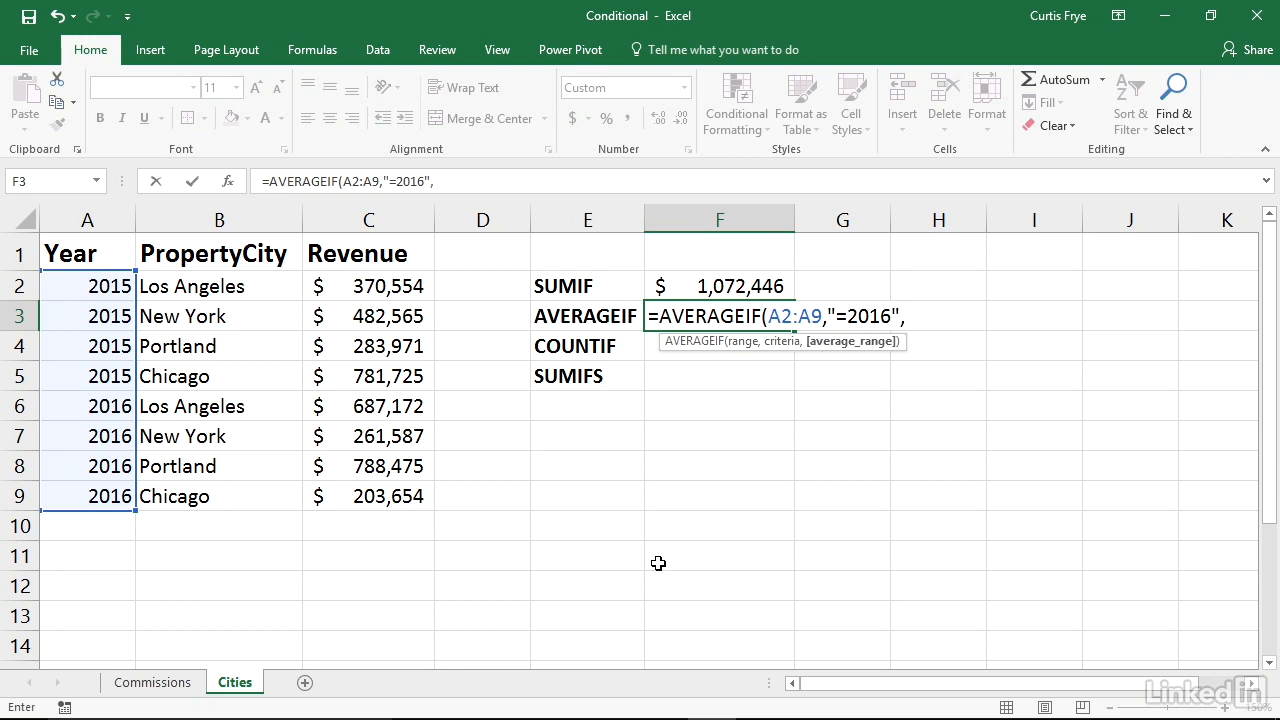
left_click_drag(375, 288, 370, 494)
type(")")
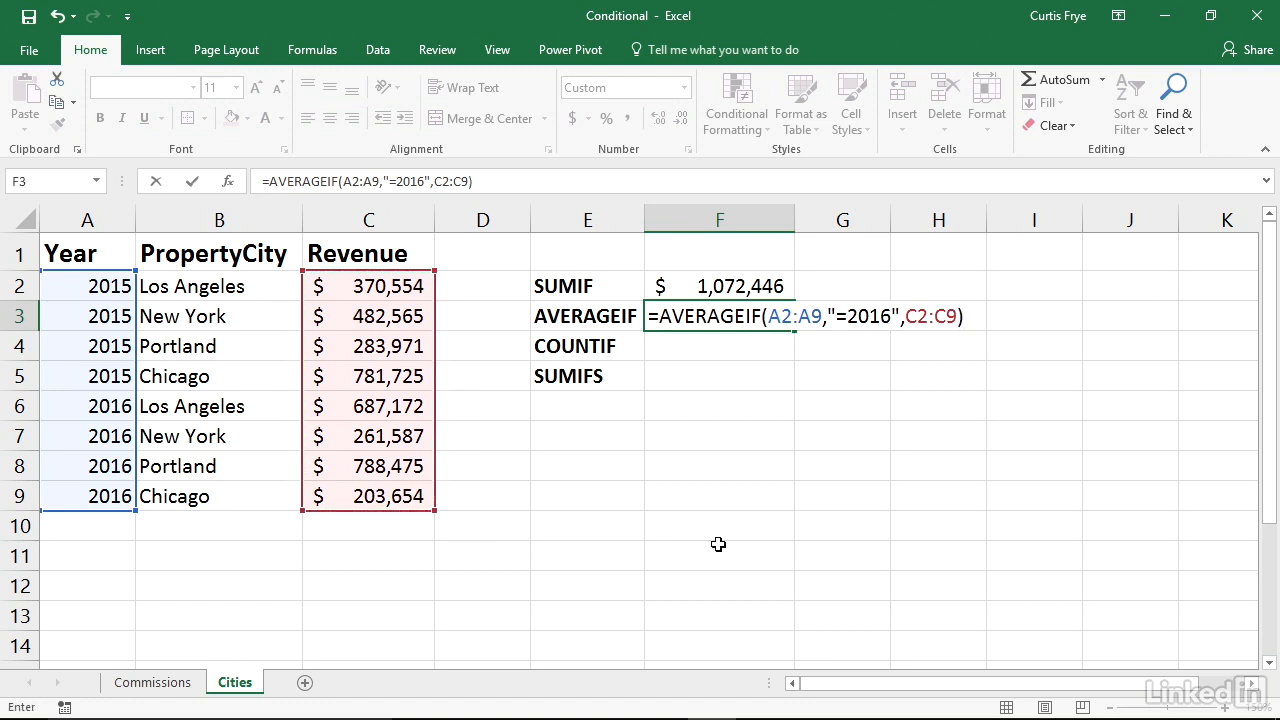
key("Return")
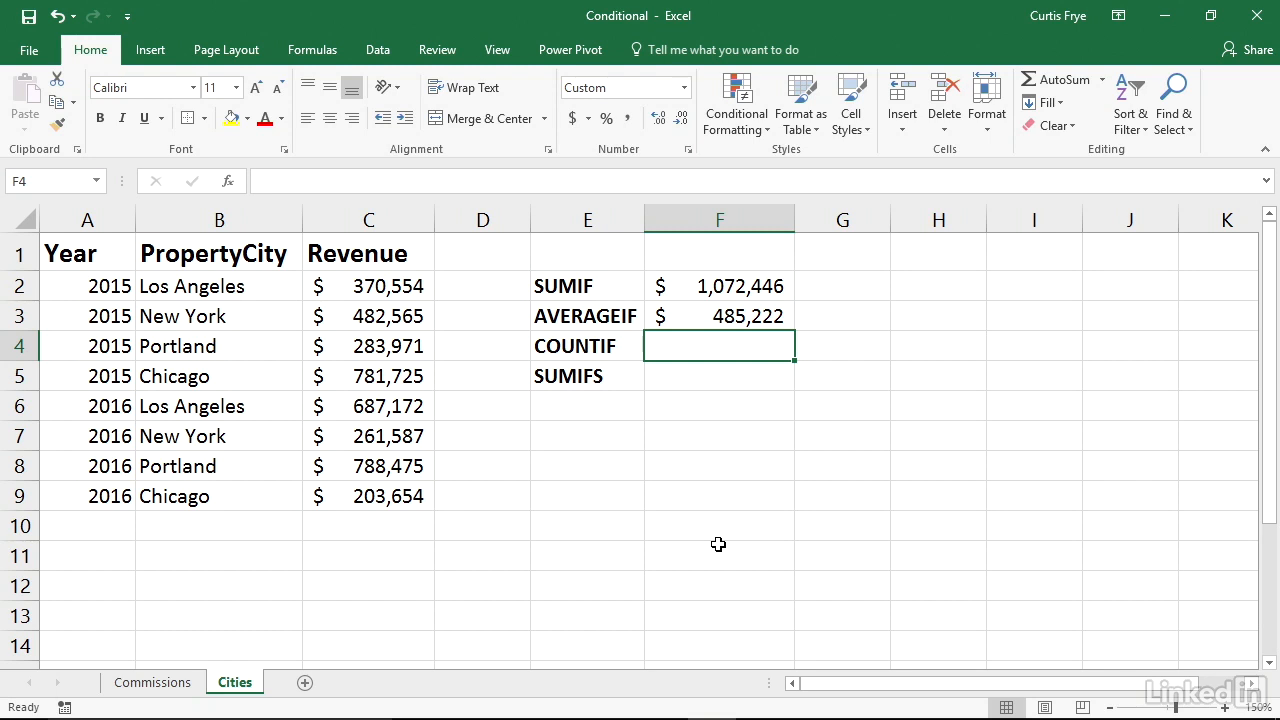
Enter =COUNTIF(C2:C9,">=500000") in cell F4 to count the revenue values of at least 500,000
type("=COU")
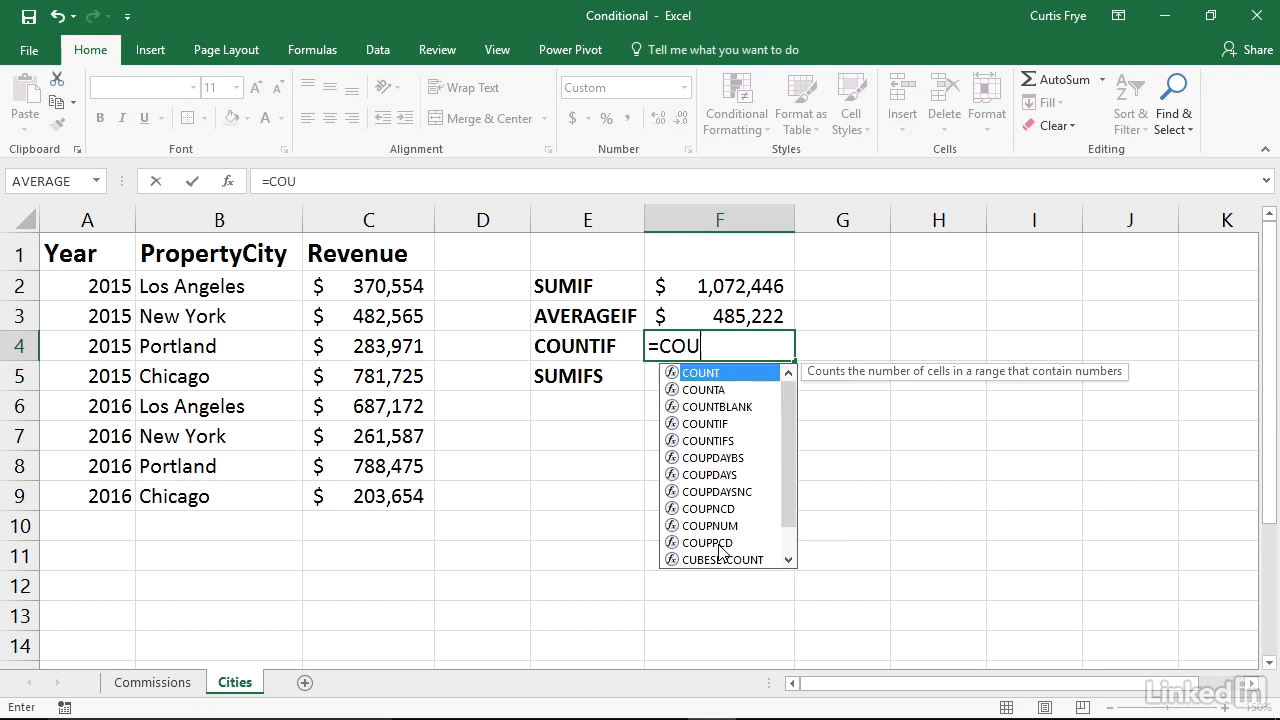
type("NTIF(")
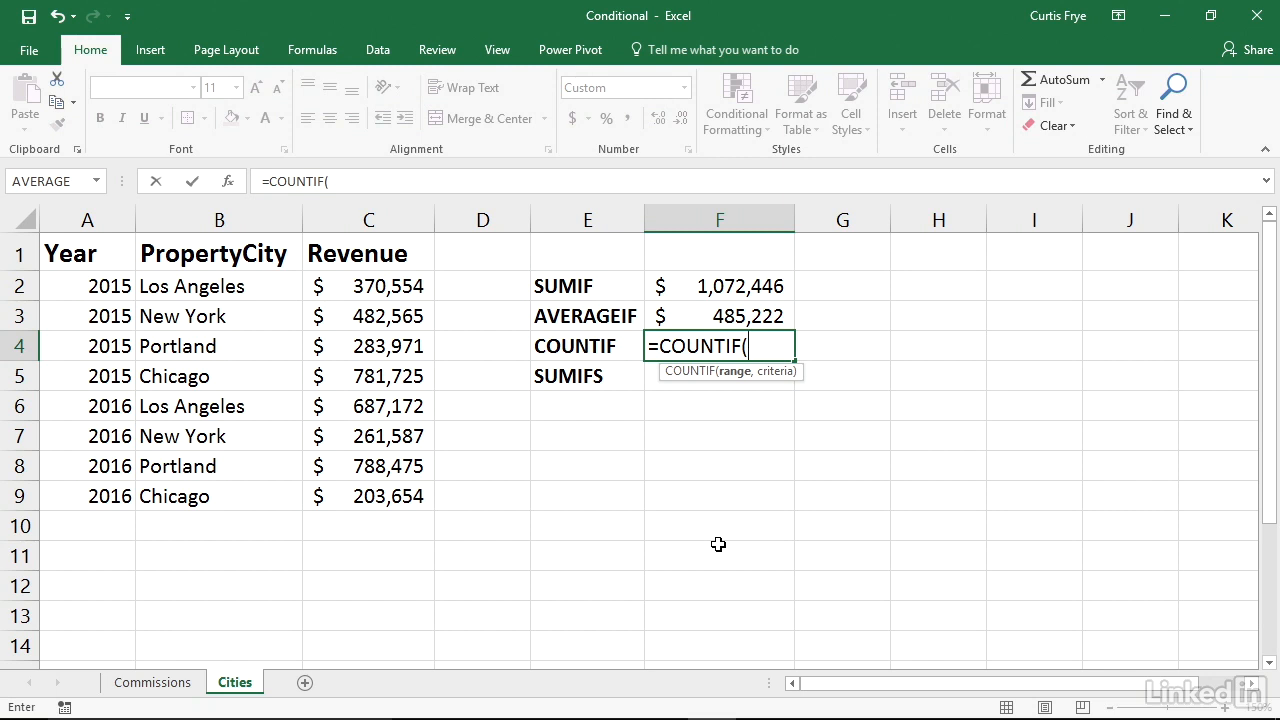
left_click(397, 287)
left_click_drag(397, 287, 371, 495)
type(",\">=5")
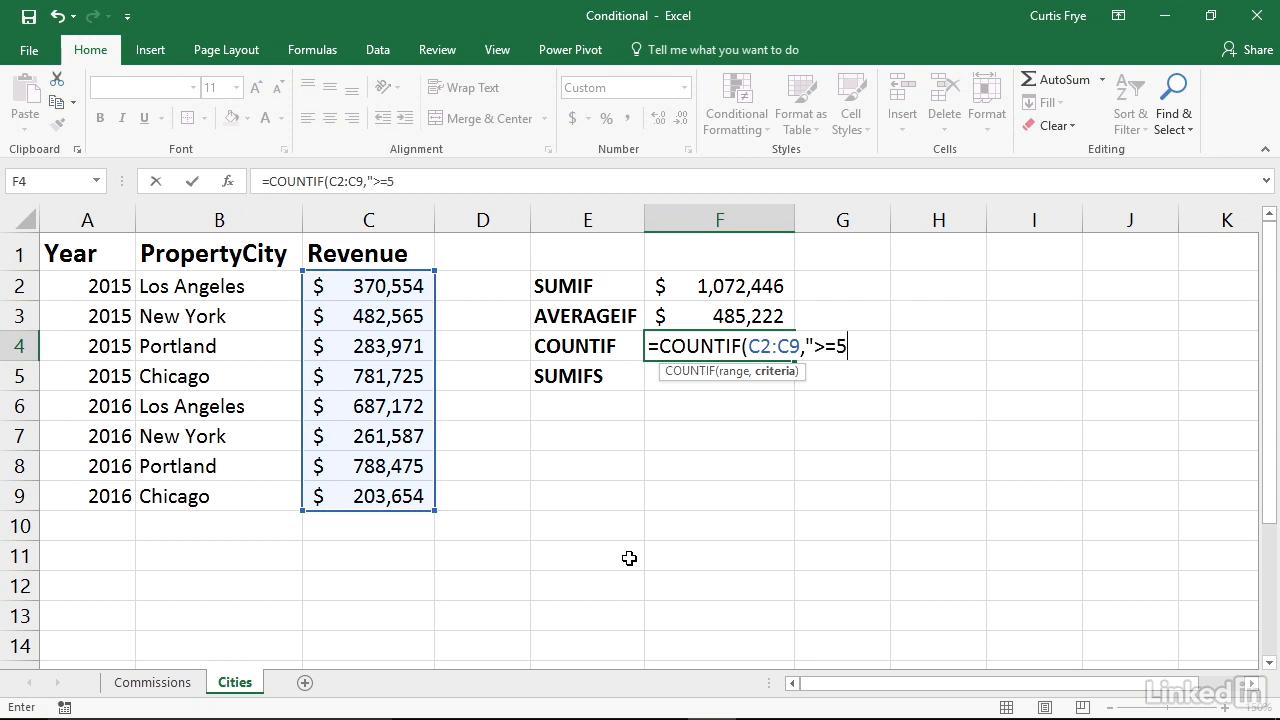
type("00000\"")
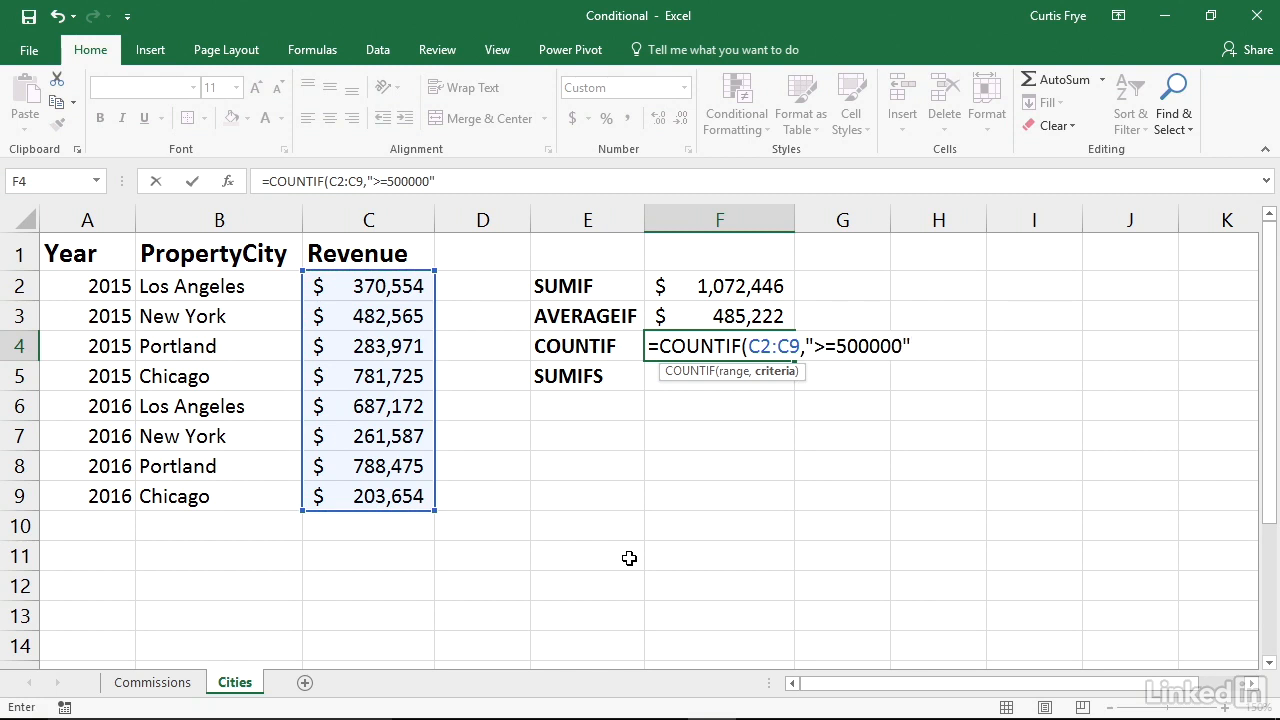
type(")")
key("Return")
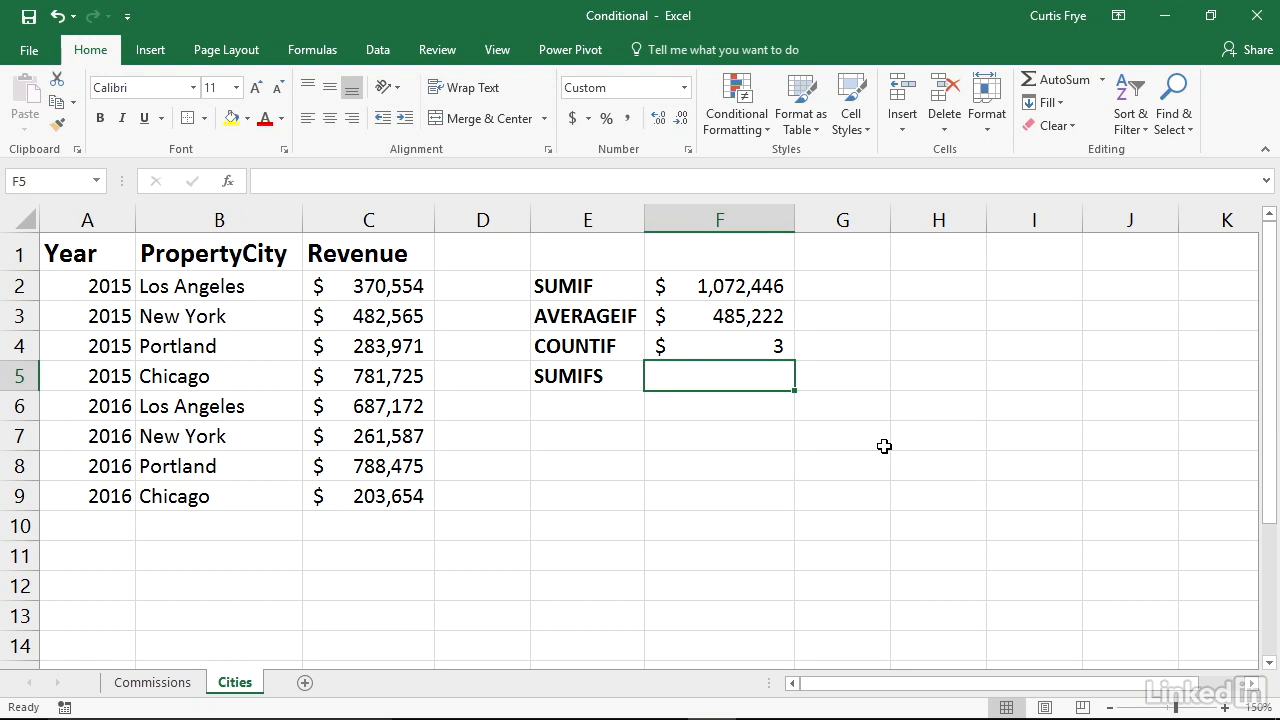
Start a SUMIFS formula in cell F5 with sum range C2:C9 and the first criterion "=2015" on A2:A9
type("=")
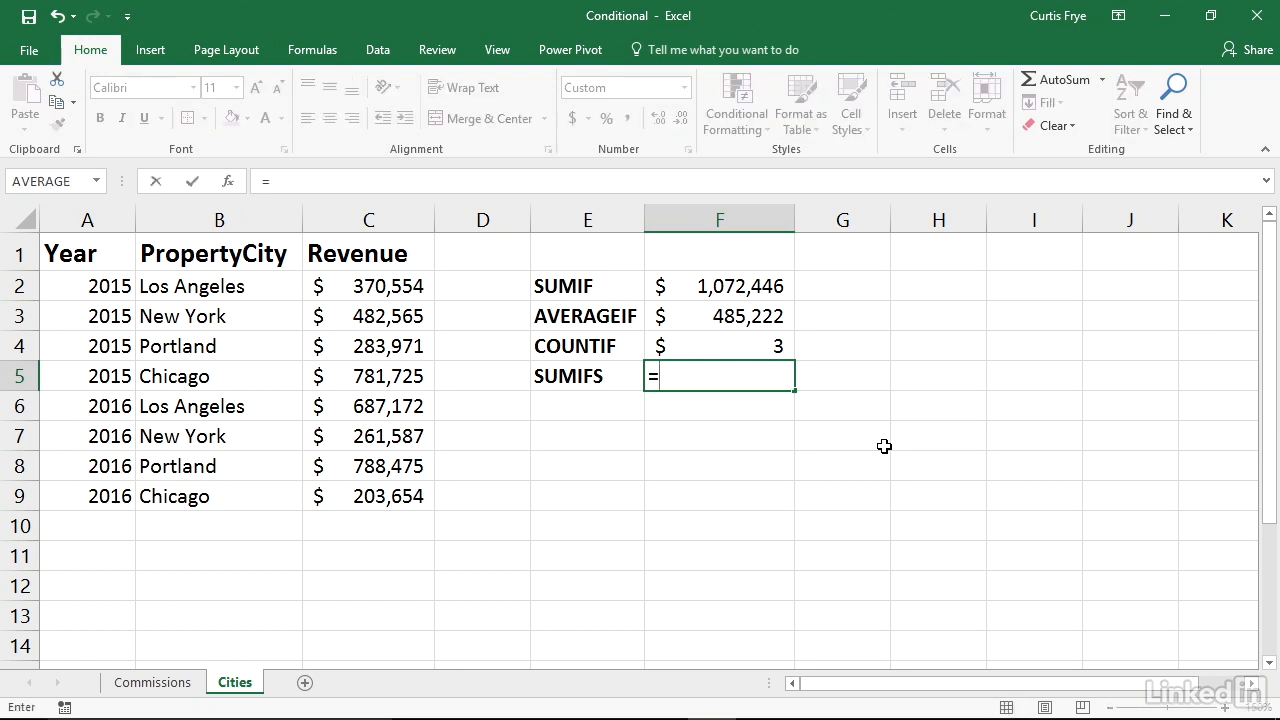
type("SUMIFS(")
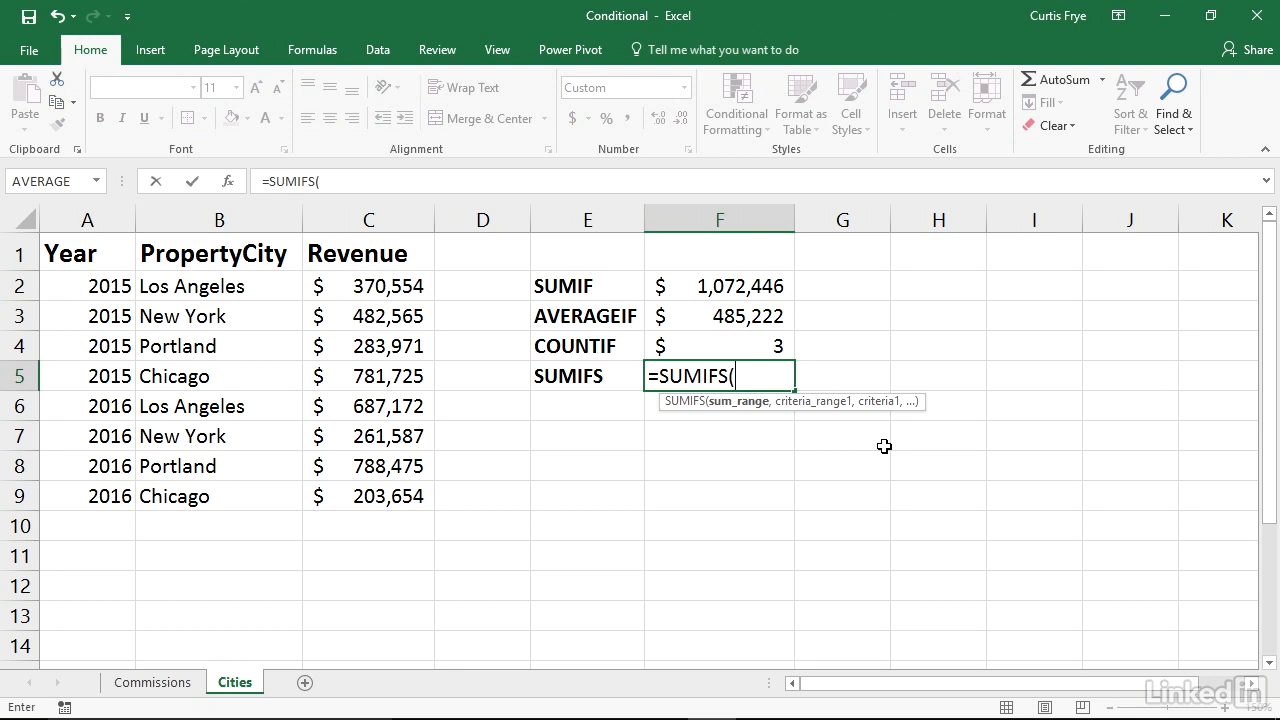
left_click_drag(383, 288, 378, 484)
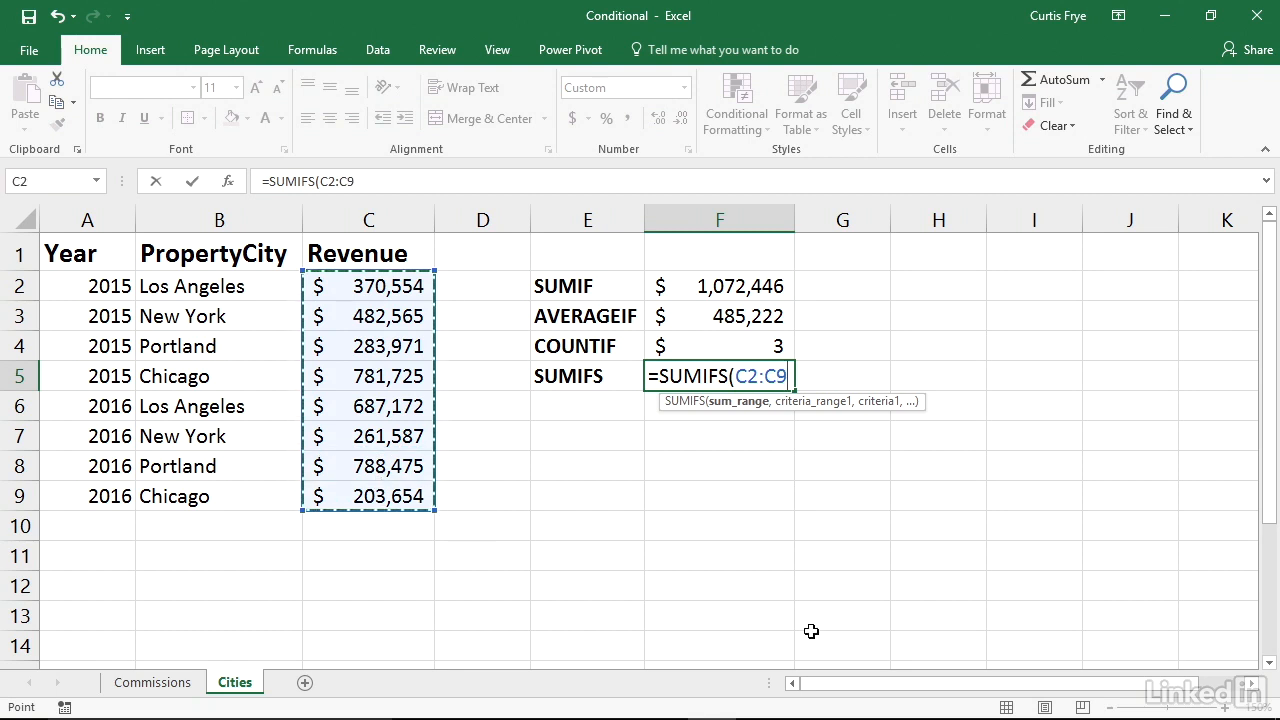
type(",")
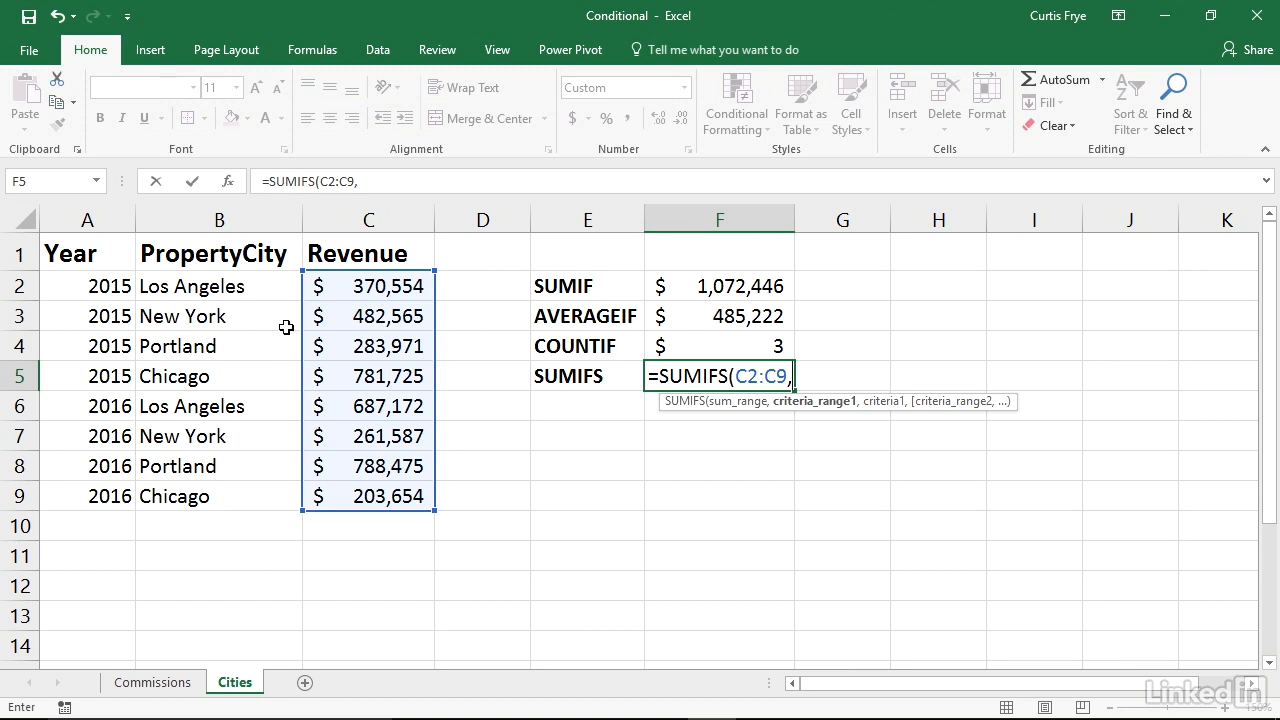
left_click(102, 287)
left_click_drag(102, 287, 96, 495)
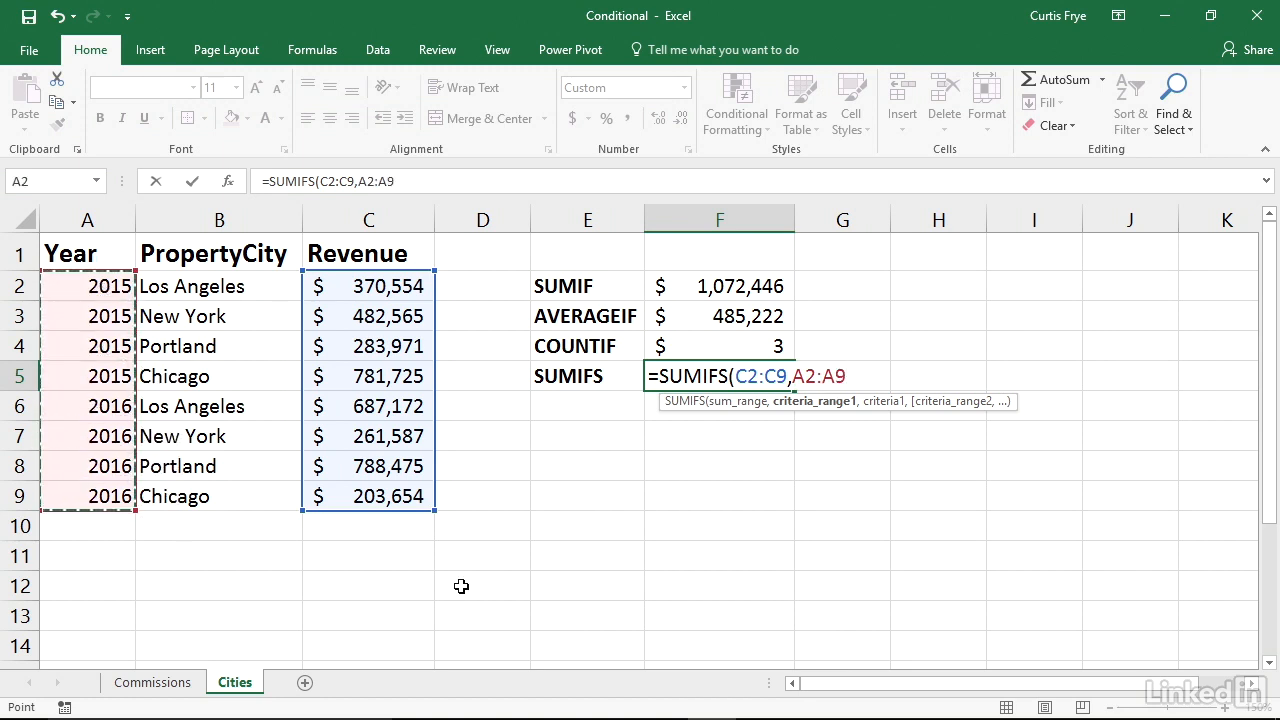
type(",\"")
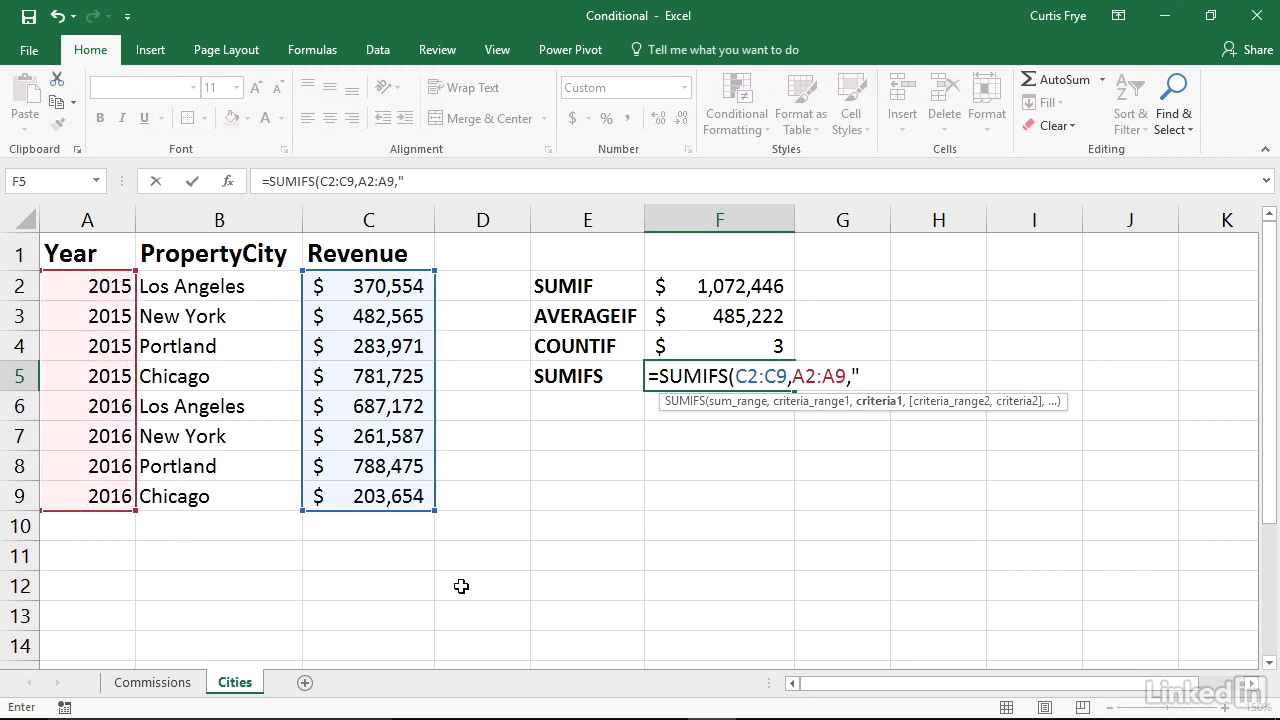
type("=2015\",")
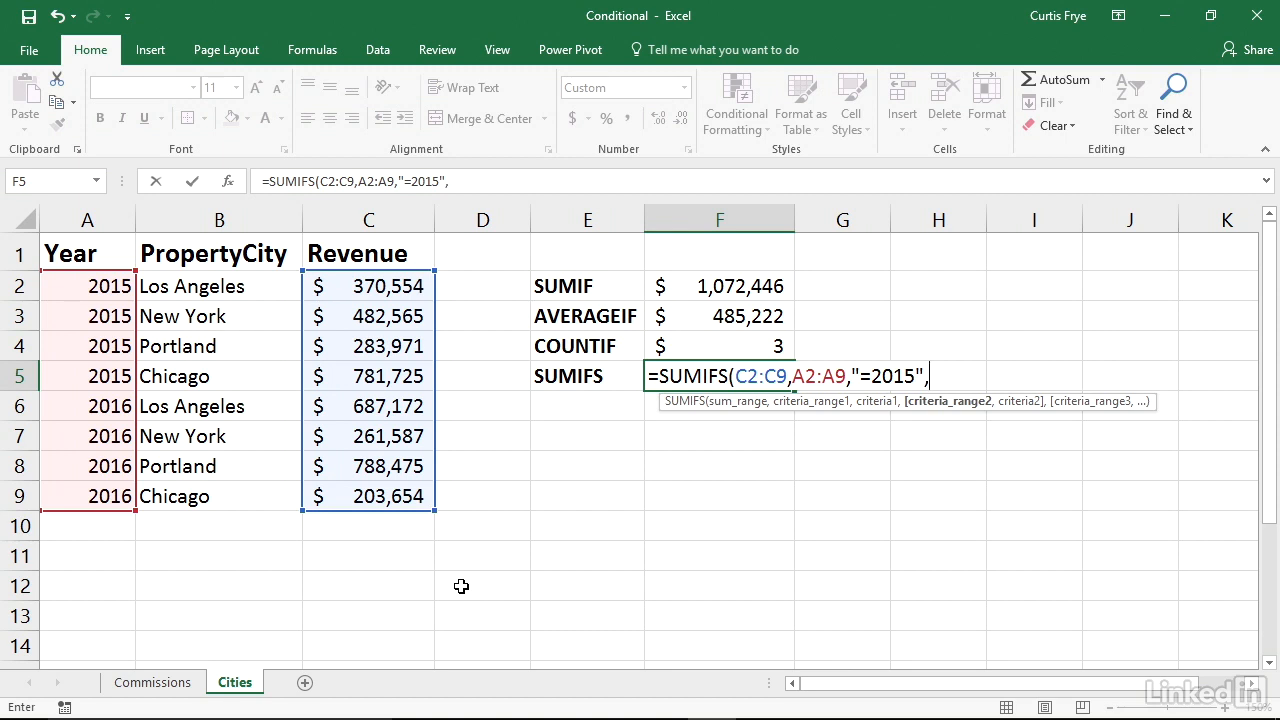
Complete the SUMIFS formula in F5 with the second criterion "Chicago" on B2:B9, and compare it with the 2015 Chicago revenue in C5
left_click_drag(194, 284, 190, 494)
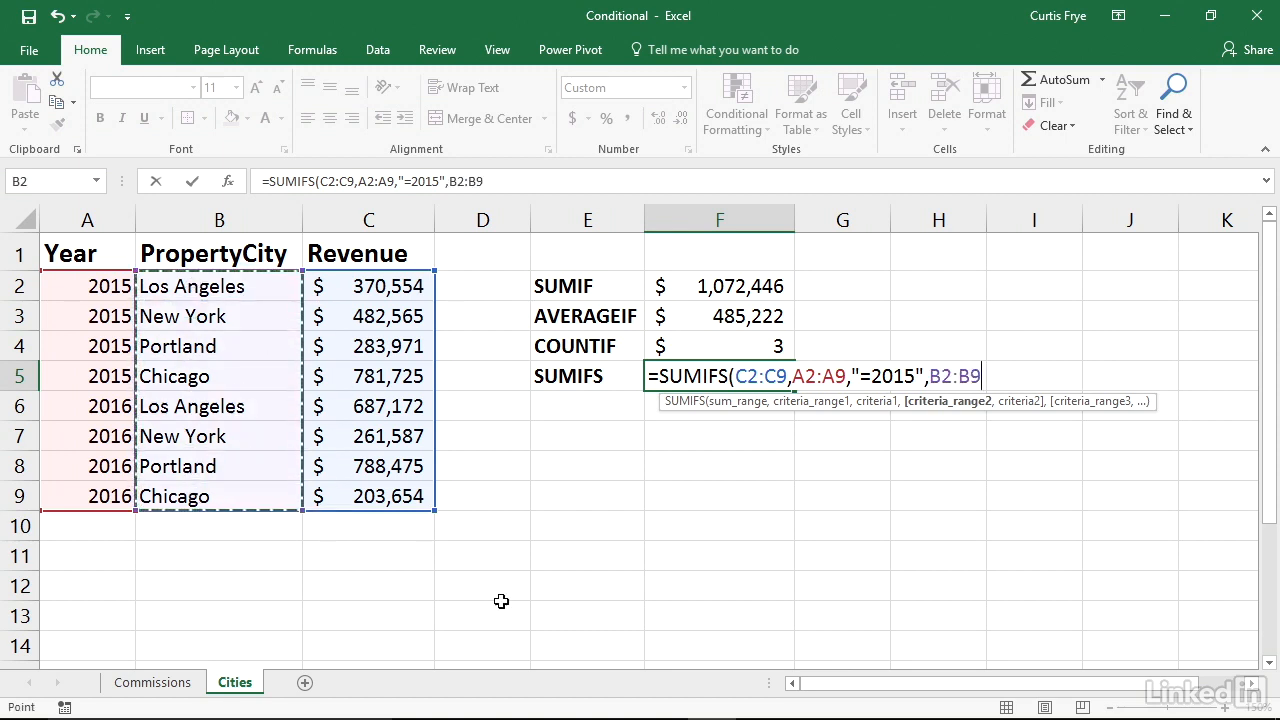
type(",\"")
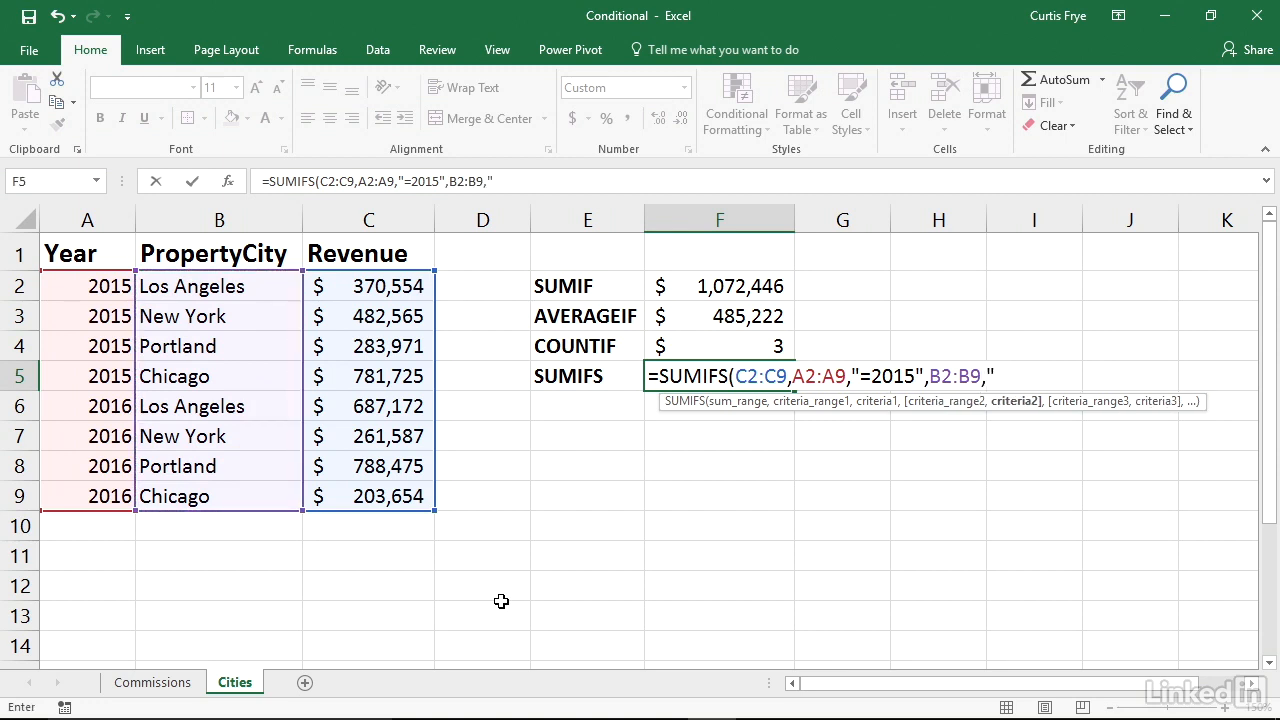
type("Chicago\"")
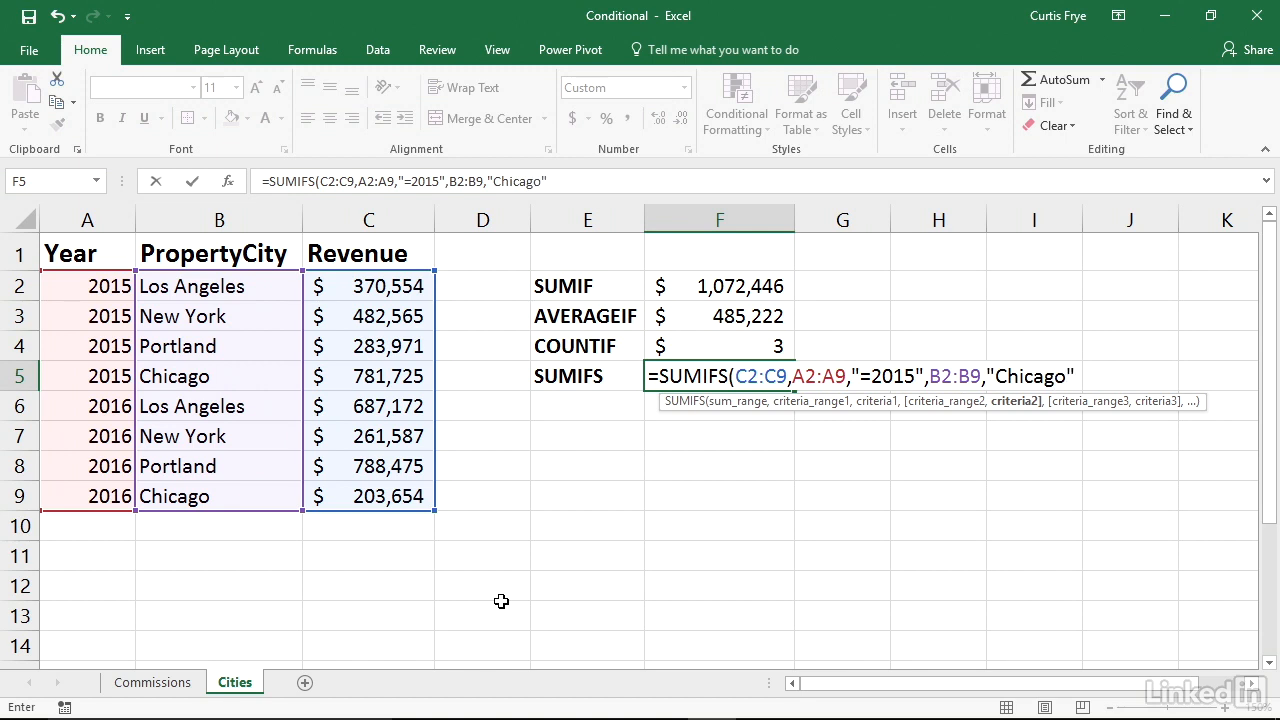
type(")")
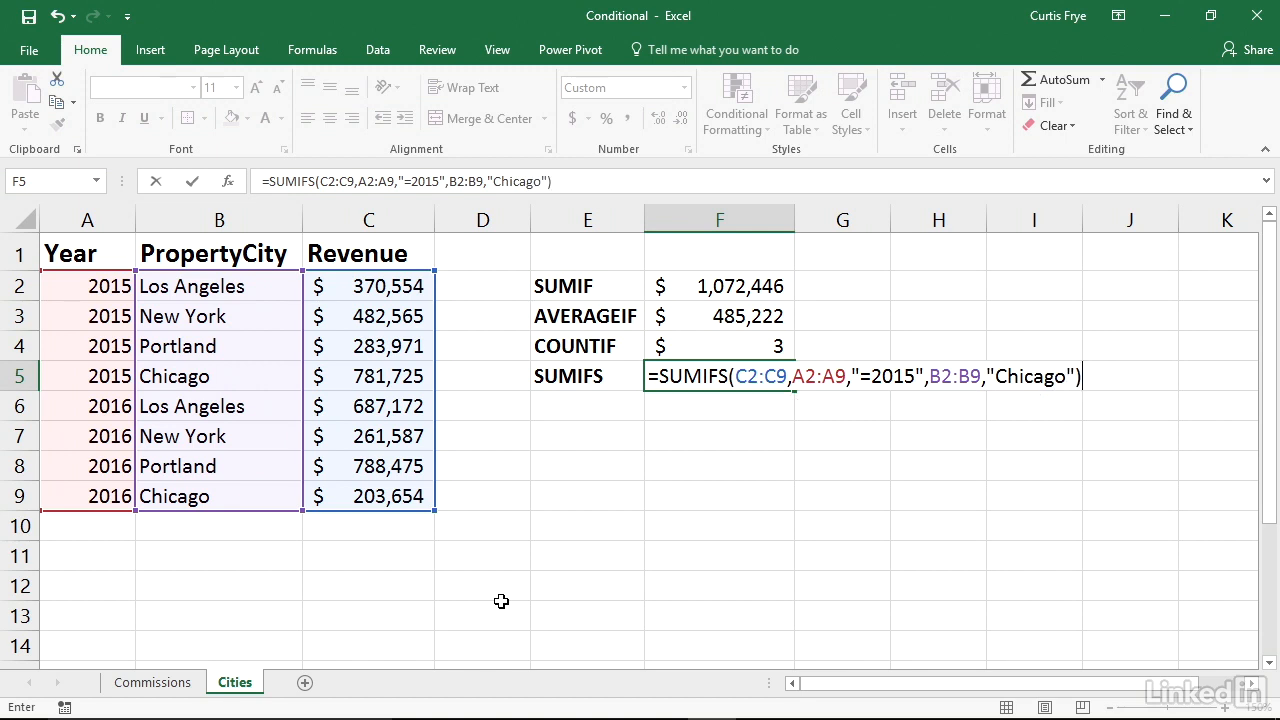
key("Return")
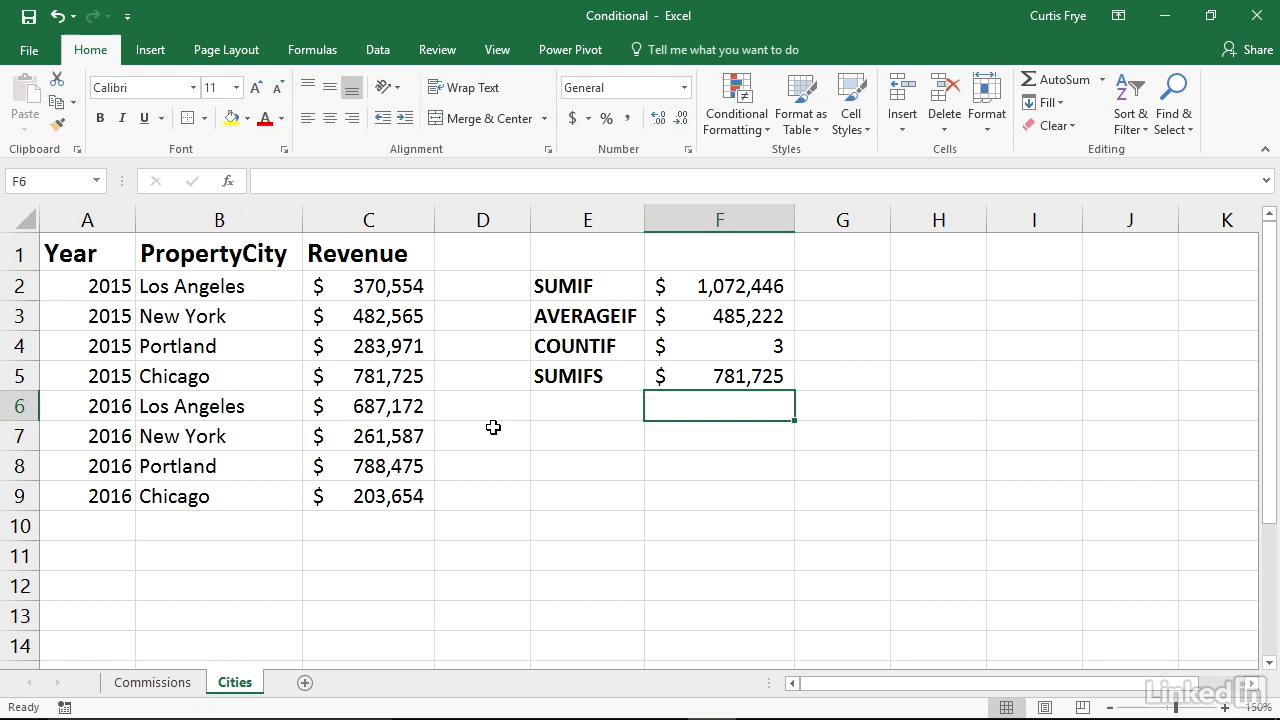
left_click(430, 379)
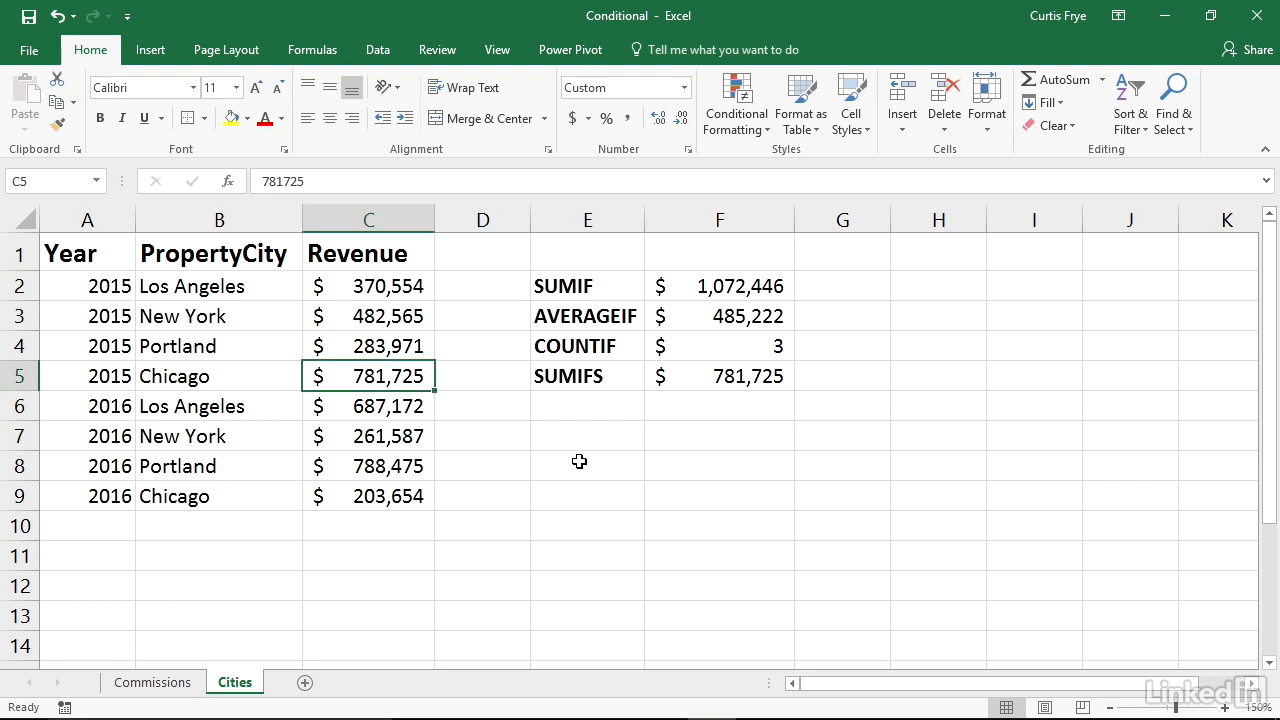